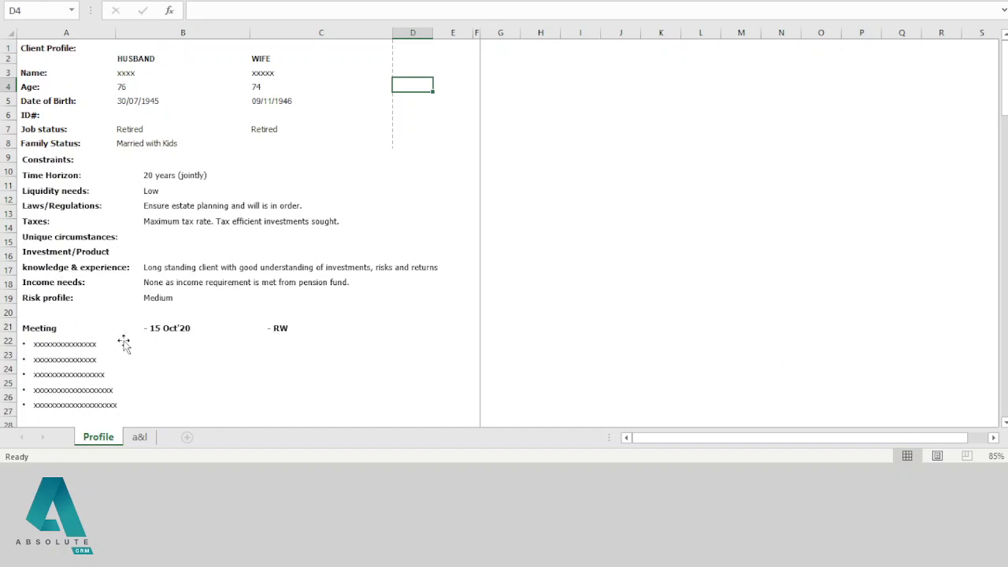
# Step: Bring up the a&l sheet of the client workbook in Excel
pyautogui.scroll(-4, 160, 329)
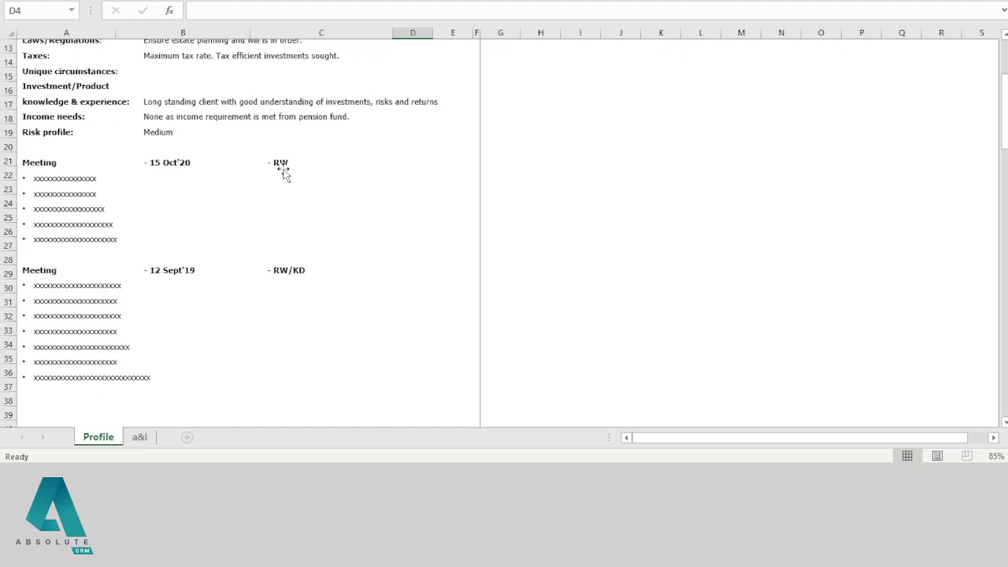
pyautogui.click(142, 439)
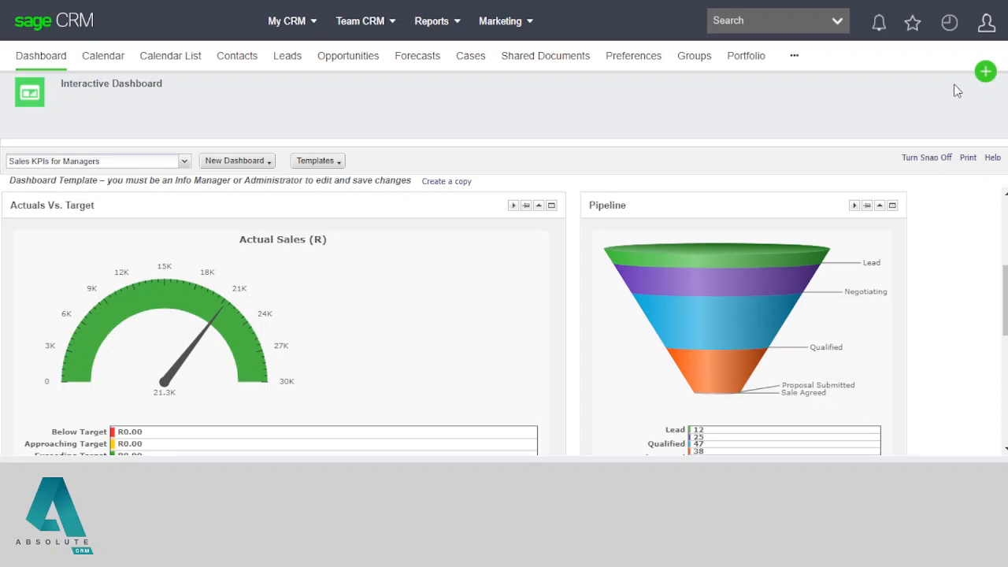
# Step: Start a New Client, pick the suggested household name from the surname, and open the full details form
pyautogui.click(984, 76)
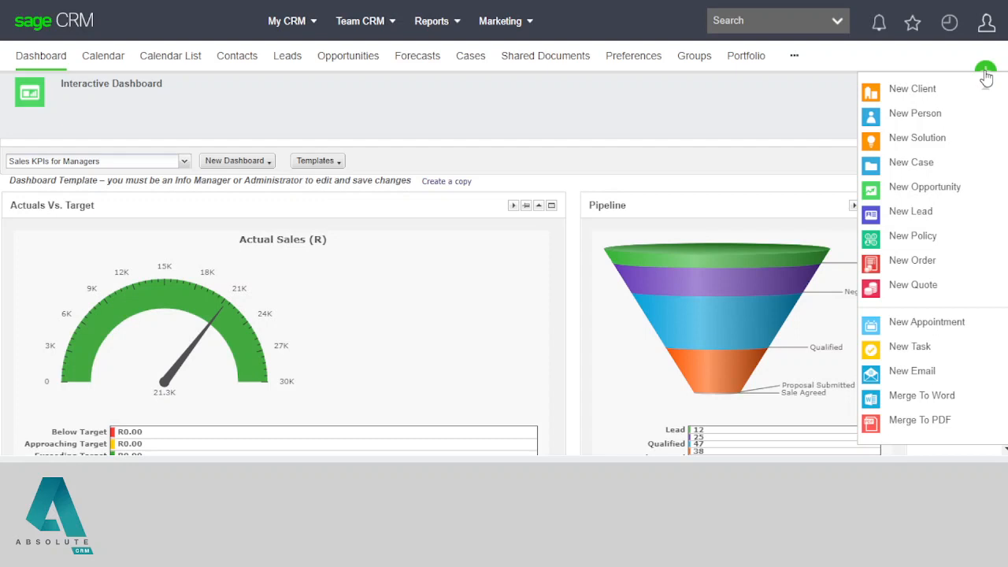
pyautogui.click(906, 95)
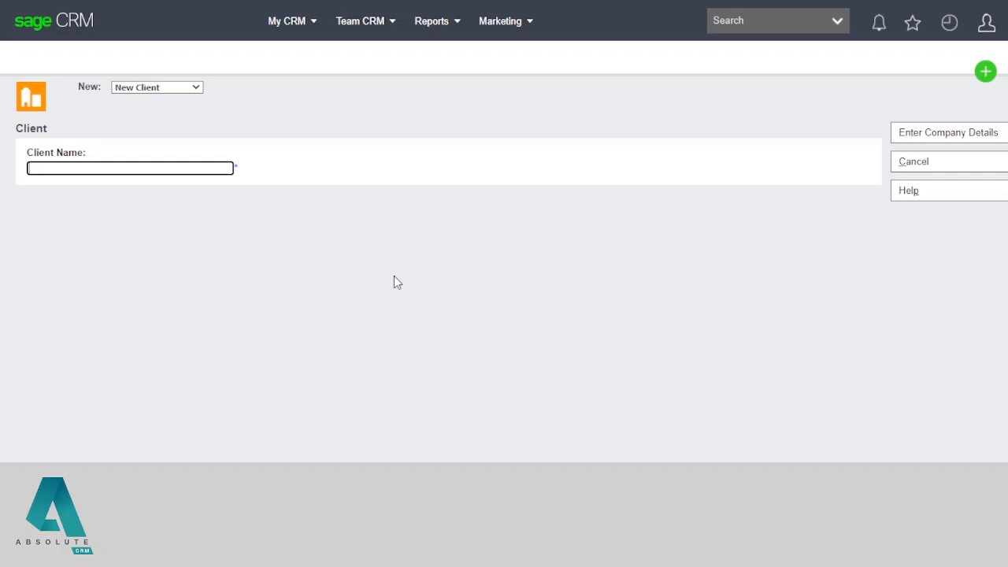
pyautogui.write('Joh')
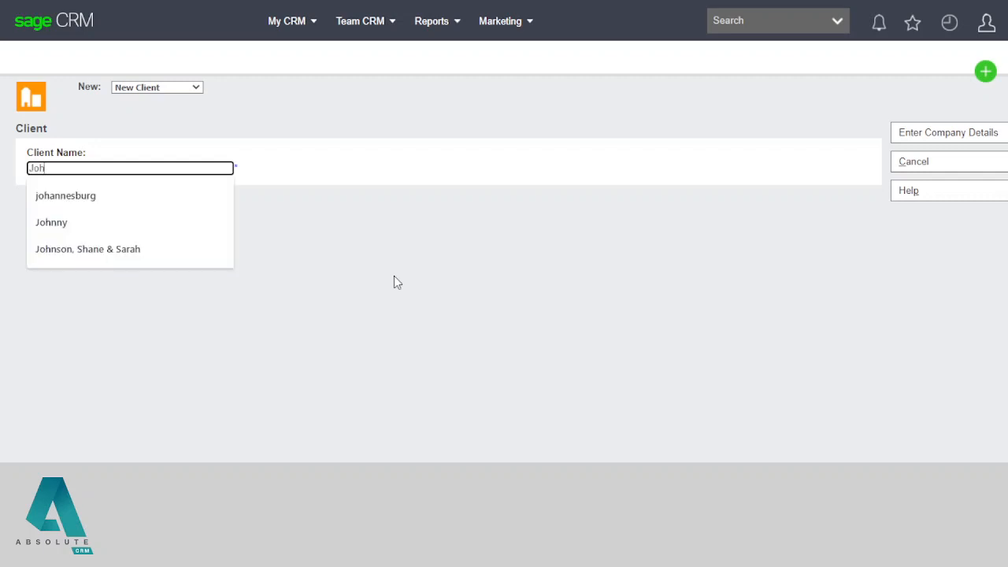
pyautogui.write('nson')
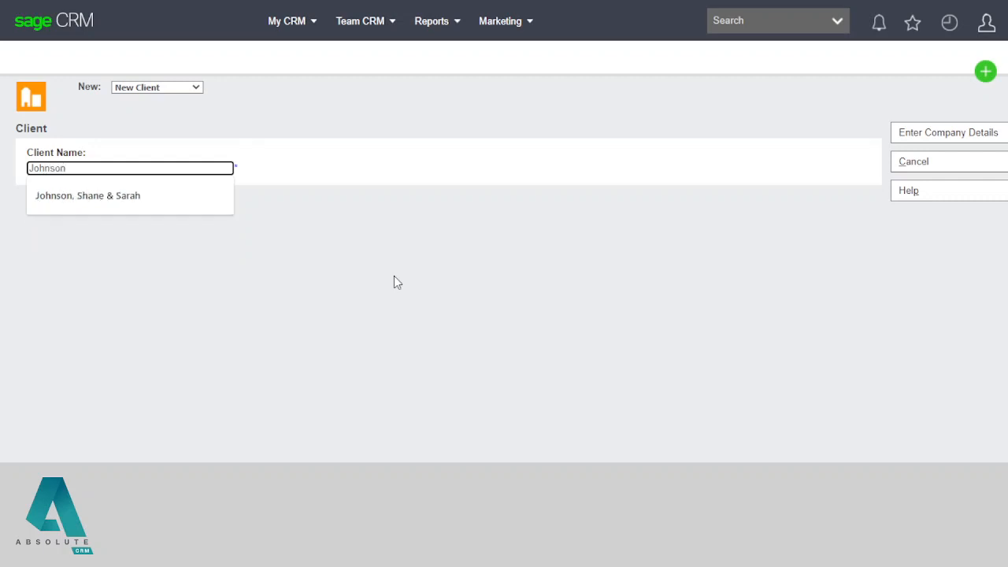
pyautogui.press('Down')
pyautogui.press('Tab')
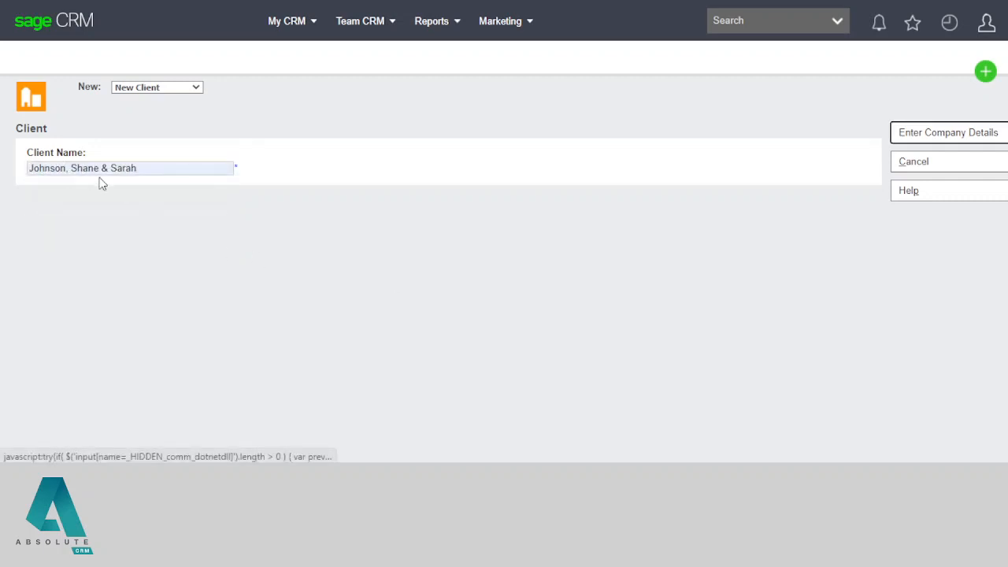
pyautogui.click(272, 189)
pyautogui.click(939, 141)
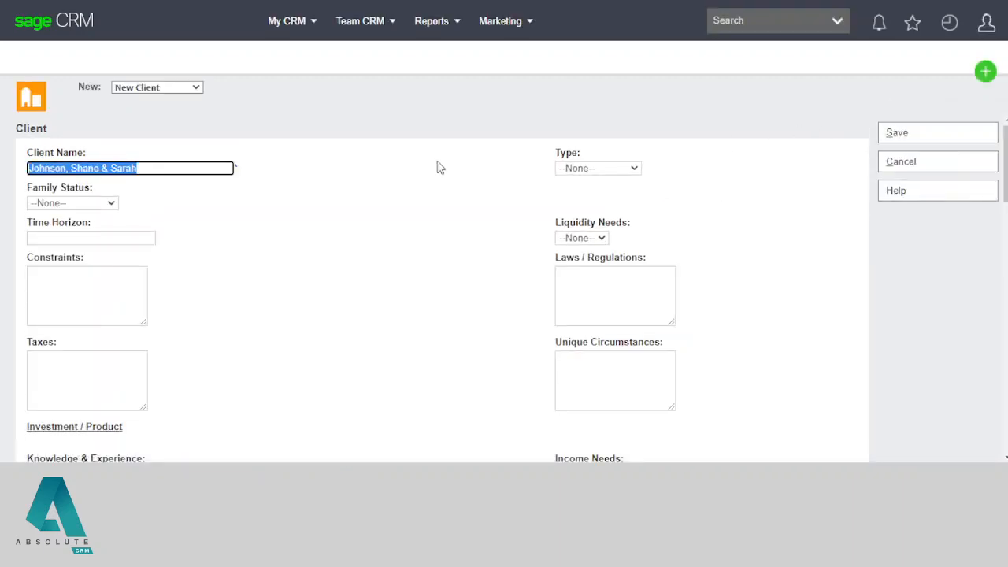
# Step: Set the new client's Type to Customer
pyautogui.click(418, 168)
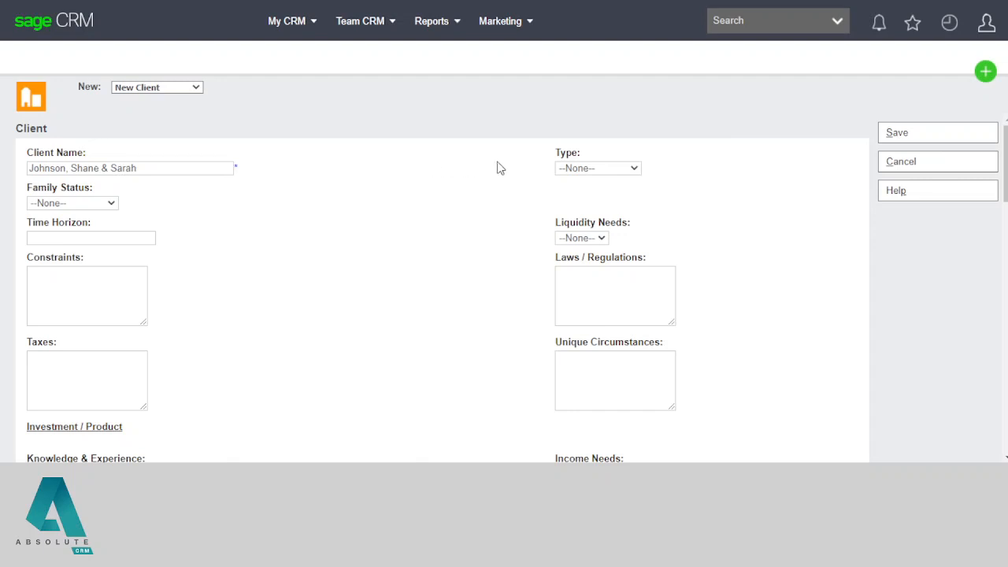
pyautogui.doubleClick(566, 154)
pyautogui.click(593, 169)
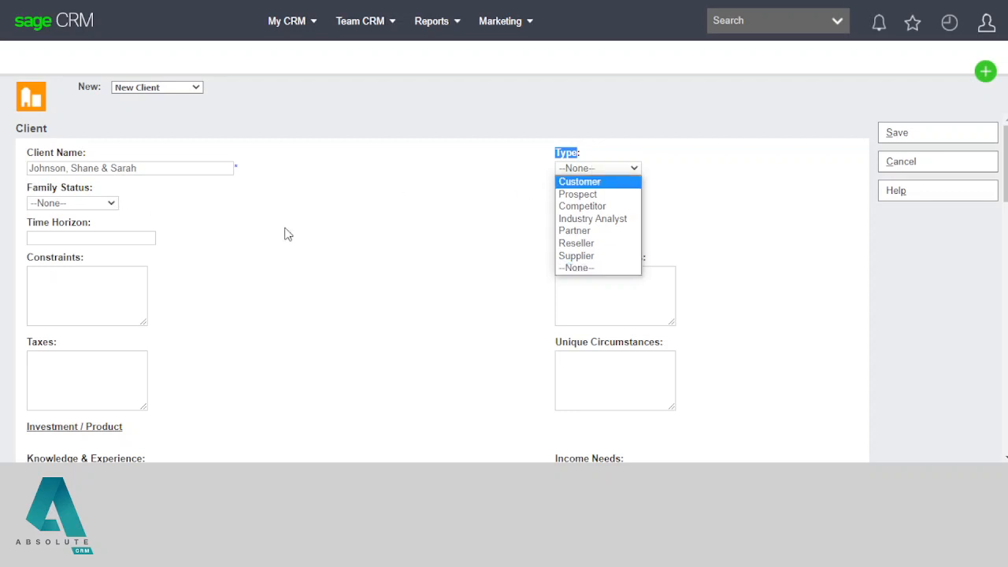
pyautogui.doubleClick(44, 187)
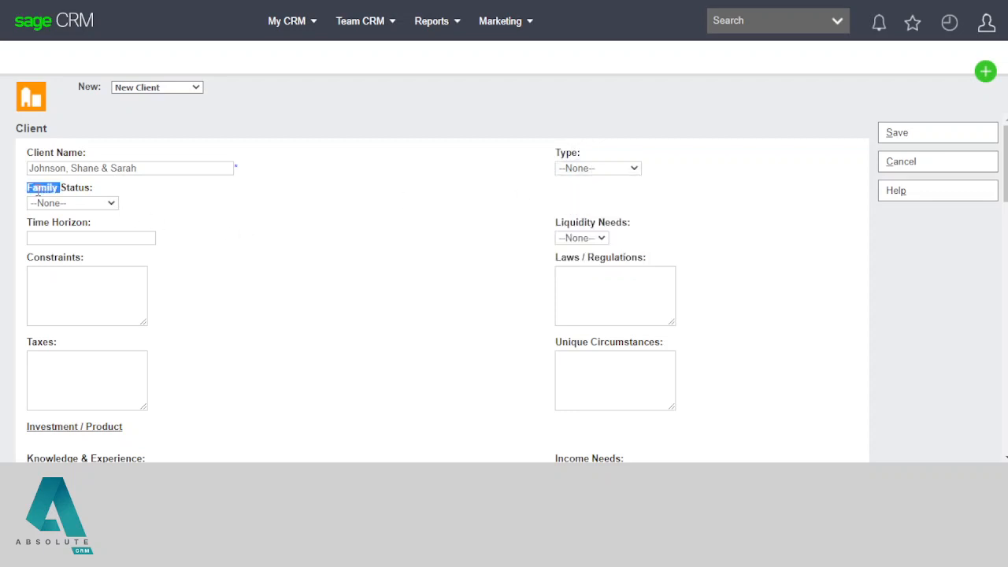
pyautogui.click(573, 160)
pyautogui.doubleClick(573, 157)
pyautogui.click(602, 169)
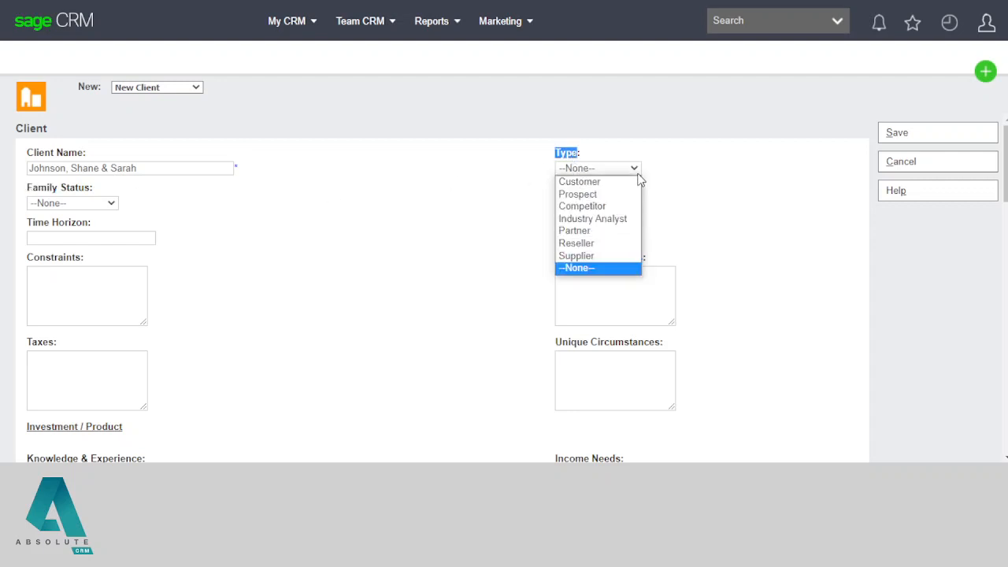
pyautogui.click(631, 180)
pyautogui.click(543, 170)
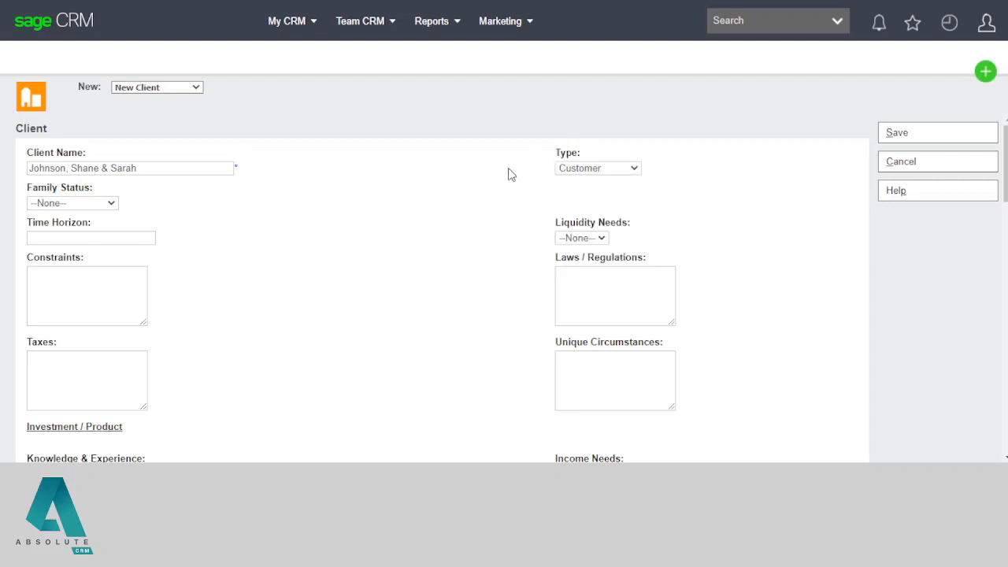
# Step: Set Family Status to Married with Kids, then bring up the Excel Profile sheet
pyautogui.moveTo(28, 189); pyautogui.dragTo(89, 200)
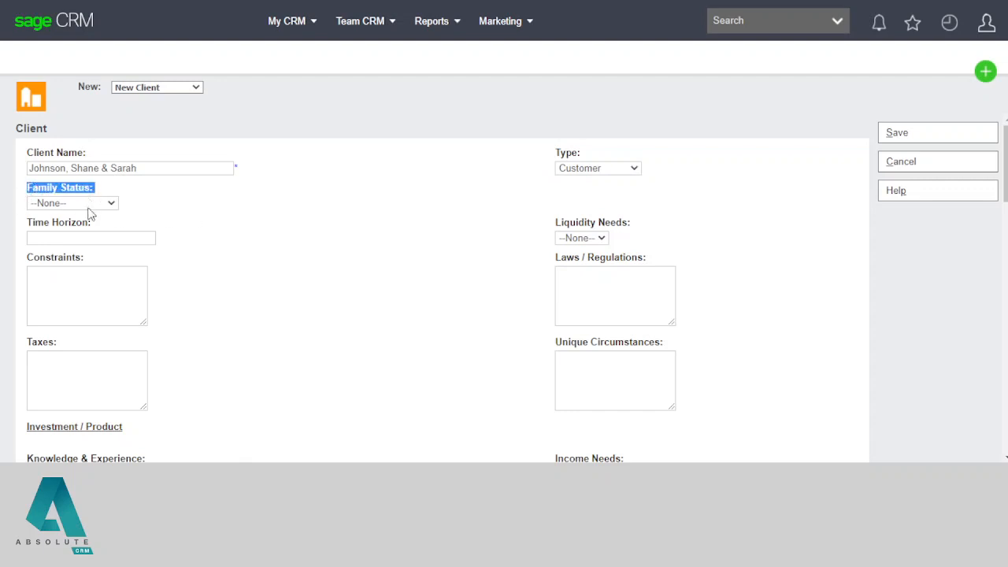
pyautogui.click(101, 206)
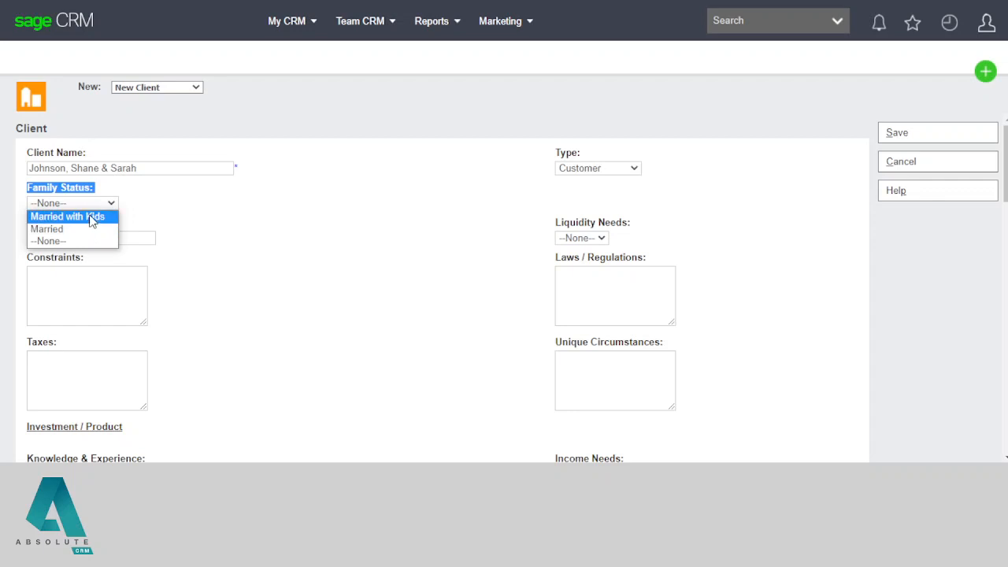
pyautogui.click(91, 221)
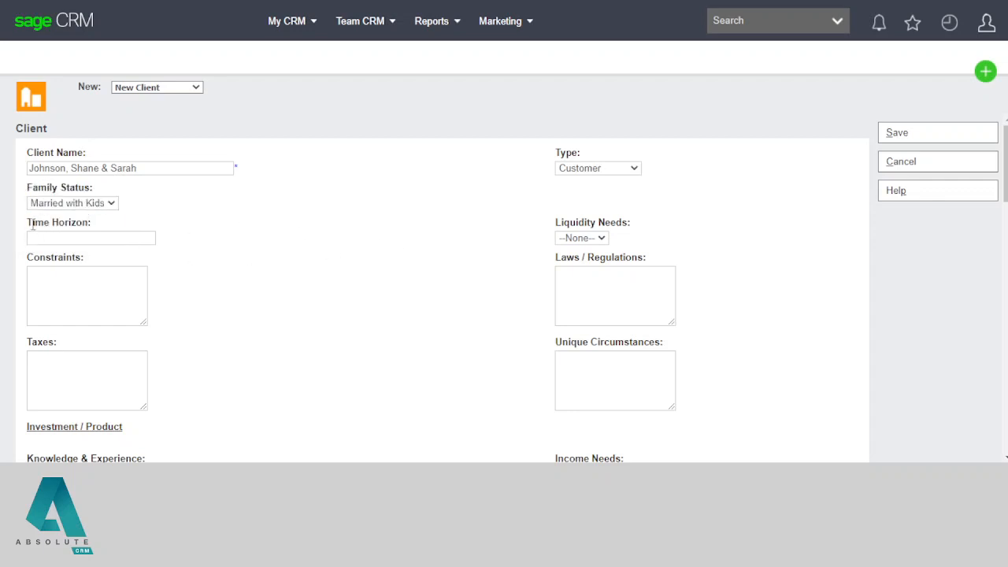
pyautogui.moveTo(30, 223); pyautogui.dragTo(93, 223)
pyautogui.click(116, 226)
pyautogui.hotkey('alt', 'Tab')
pyautogui.click(94, 438)
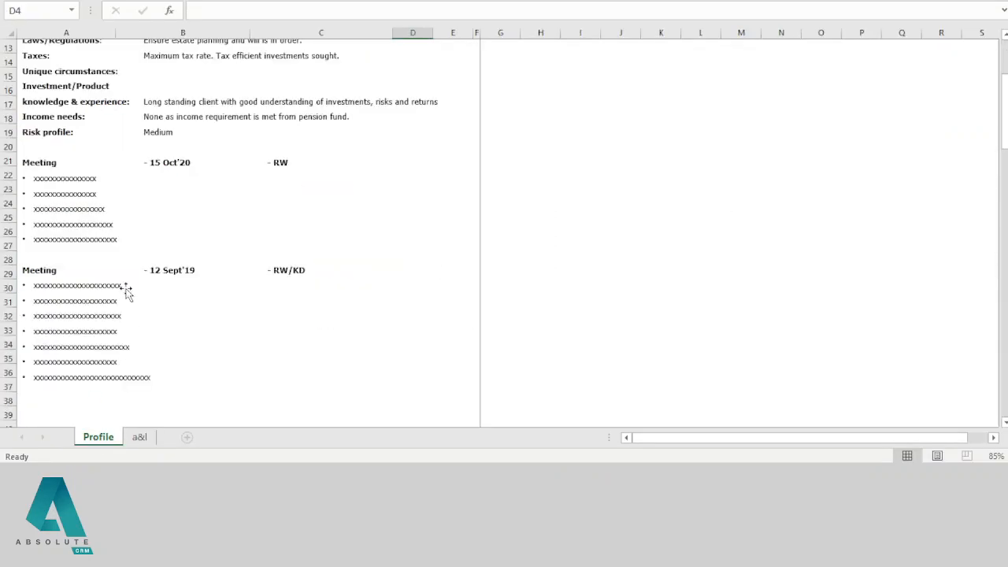
# Step: Check the time horizon in the Excel Profile text box, then return to the Sage CRM client form
pyautogui.scroll(3, 129, 291)
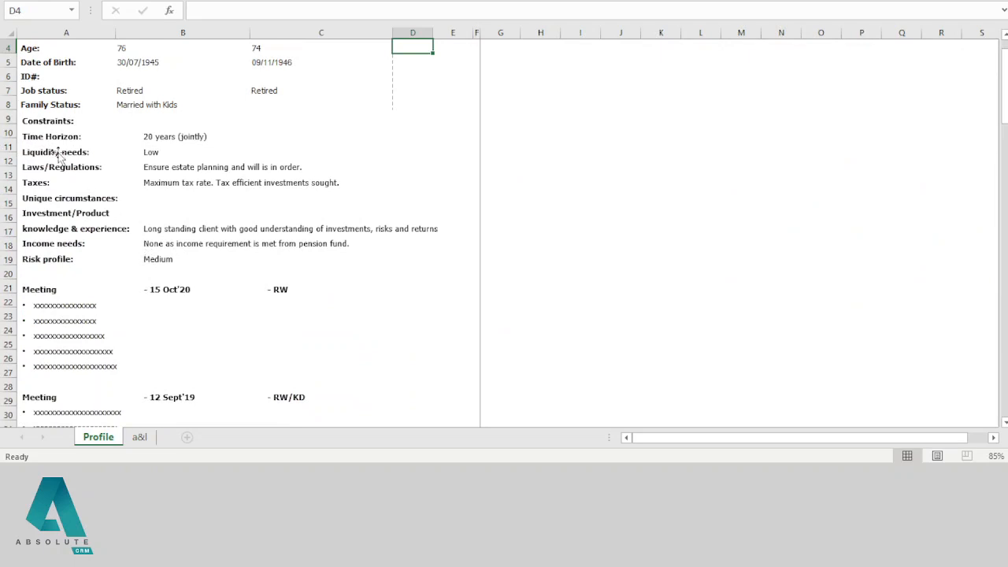
pyautogui.click(155, 140)
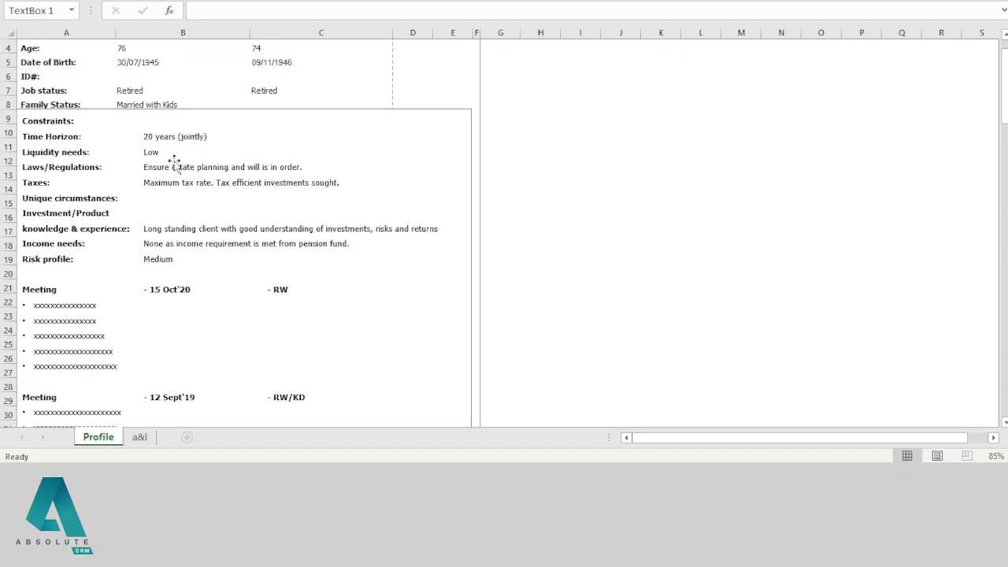
pyautogui.hotkey('alt', 'Tab')
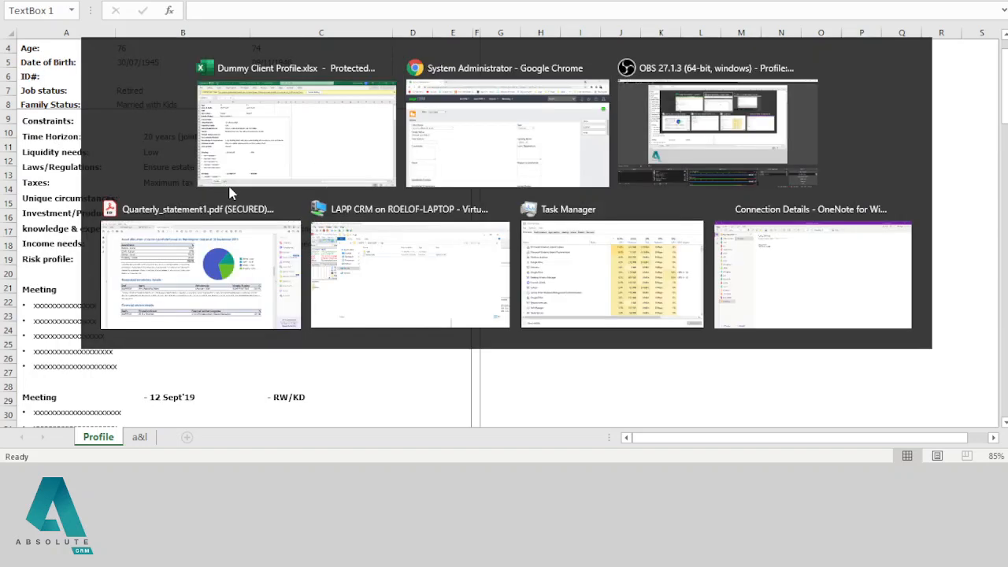
pyautogui.click(114, 237)
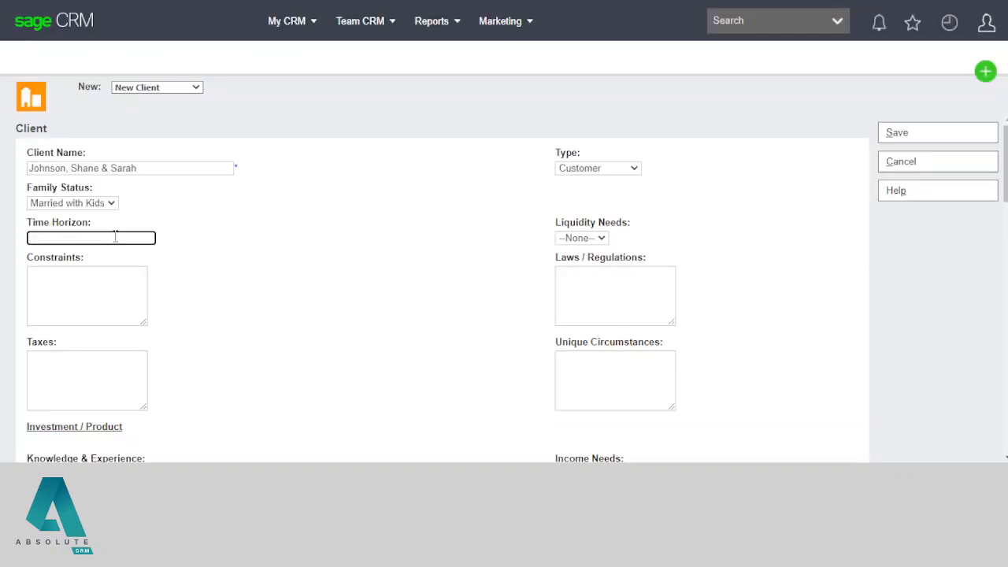
# Step: Enter Time Horizon '20 Years (Jointly)' and set Liquidity Needs to Low
pyautogui.write('20 Years (Jointly)')
pyautogui.click(343, 237)
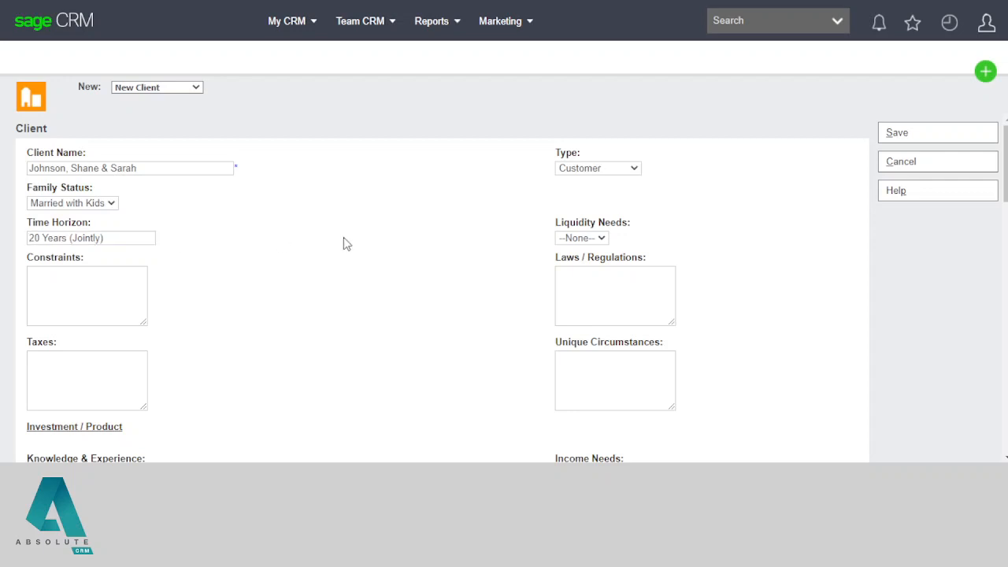
pyautogui.doubleClick(566, 223)
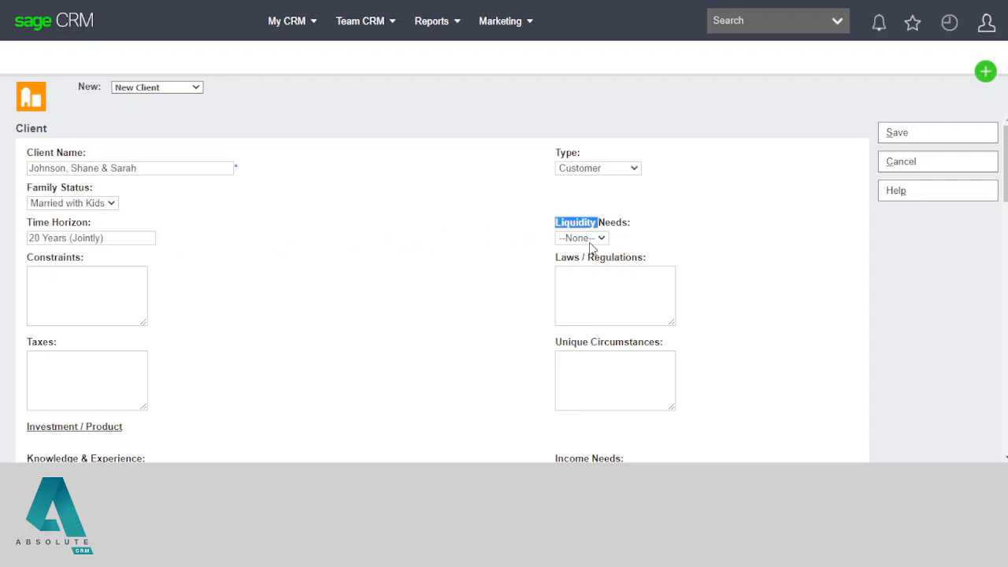
pyautogui.click(594, 241)
pyautogui.hotkey('alt', 'Tab')
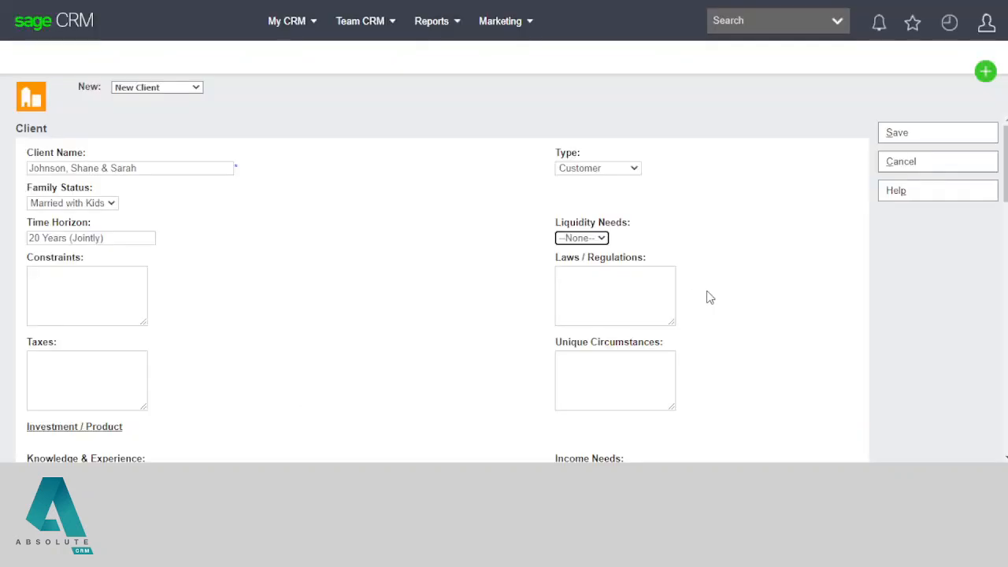
pyautogui.hotkey('alt', 'Tab')
pyautogui.click(580, 238)
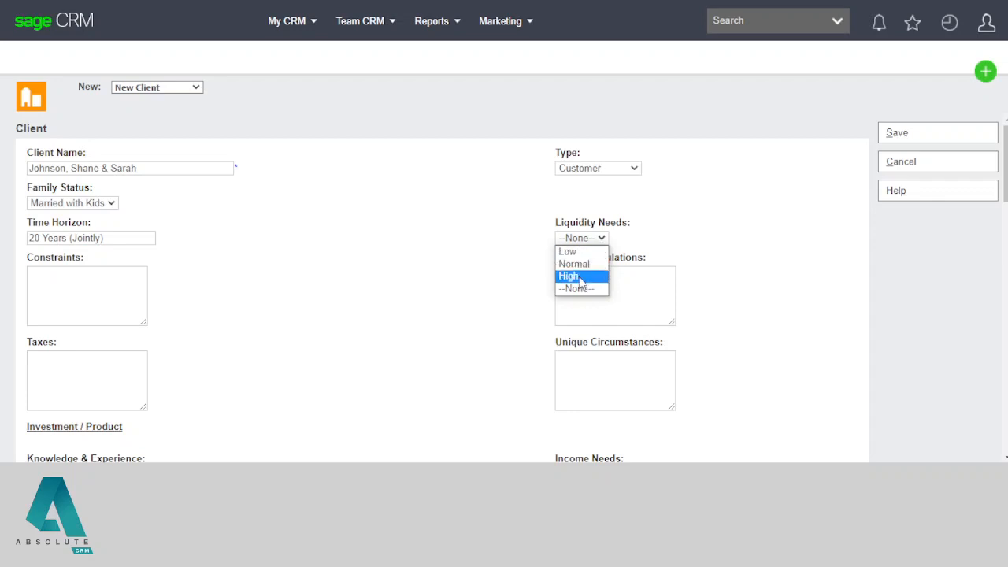
pyautogui.click(569, 251)
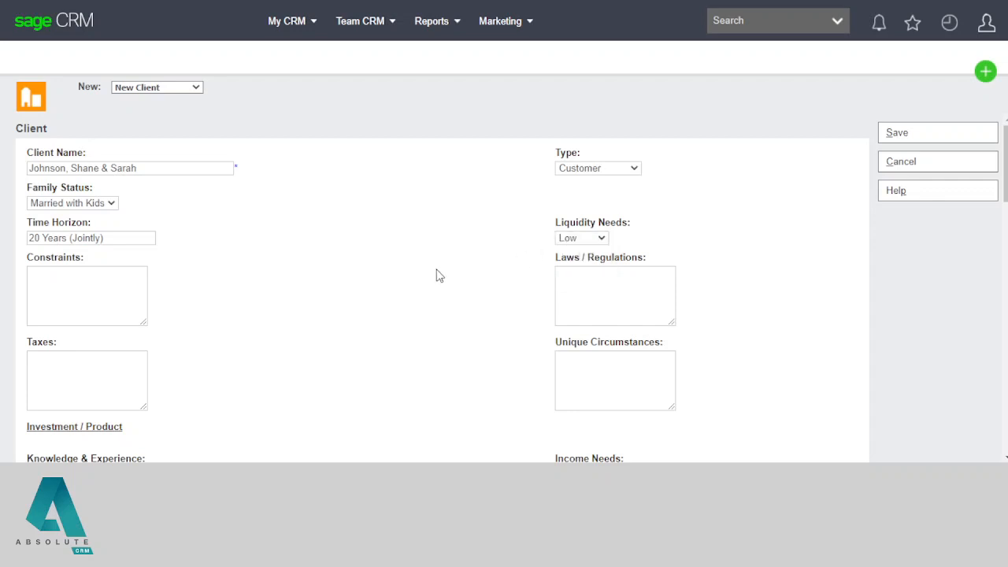
pyautogui.moveTo(45, 258); pyautogui.dragTo(86, 270)
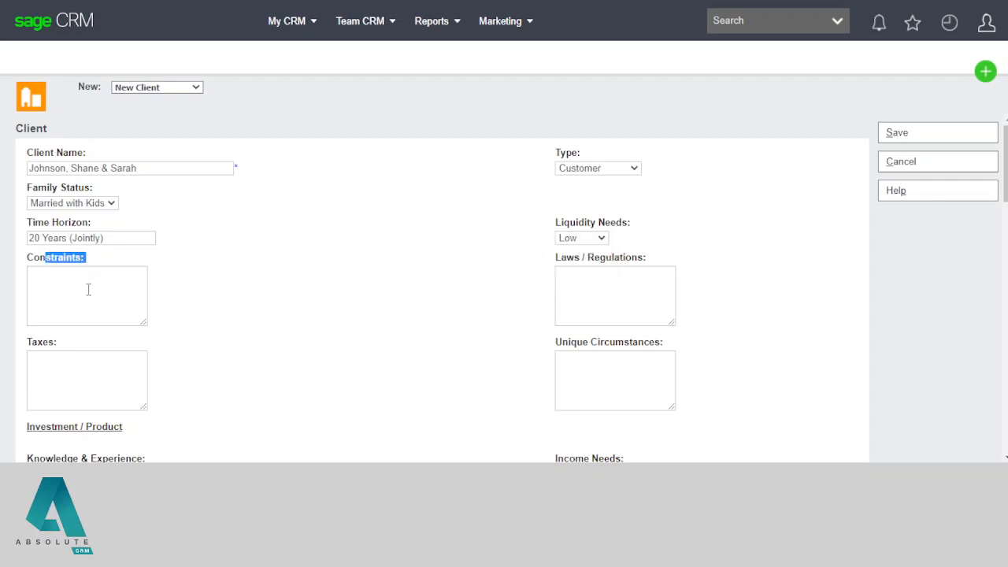
# Step: Type test lines in the Constraints box, then clear them
pyautogui.click(88, 289)
pyautogui.write('asd')
pyautogui.press('Return')
pyautogui.write('asd')
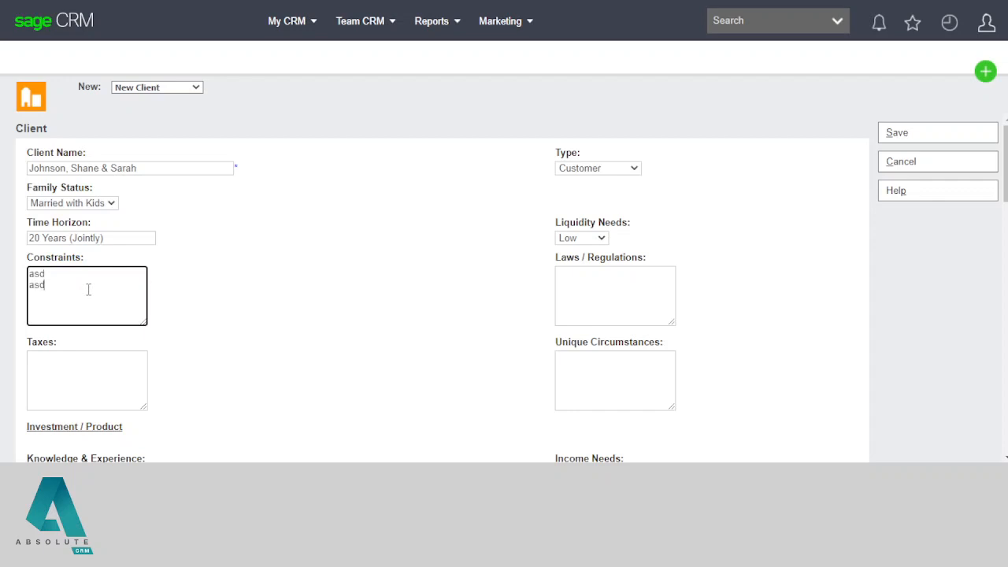
pyautogui.press('Return')
pyautogui.press('Return')
pyautogui.write('asd')
pyautogui.press('Return')
pyautogui.write('asd')
pyautogui.press('BackSpace')
pyautogui.press('BackSpace')
pyautogui.press('BackSpace')
pyautogui.press('BackSpace')
pyautogui.press('BackSpace')
pyautogui.press('BackSpace')
pyautogui.press('BackSpace')
pyautogui.press('BackSpace')
pyautogui.press('BackSpace')
pyautogui.press('BackSpace')
pyautogui.press('BackSpace')
pyautogui.press('BackSpace')
pyautogui.press('BackSpace')
pyautogui.press('BackSpace')
pyautogui.press('BackSpace')
# Step: Move through the Laws / Regulations, Taxes, Knowledge & Experience and Income Needs fields
pyautogui.click(571, 275)
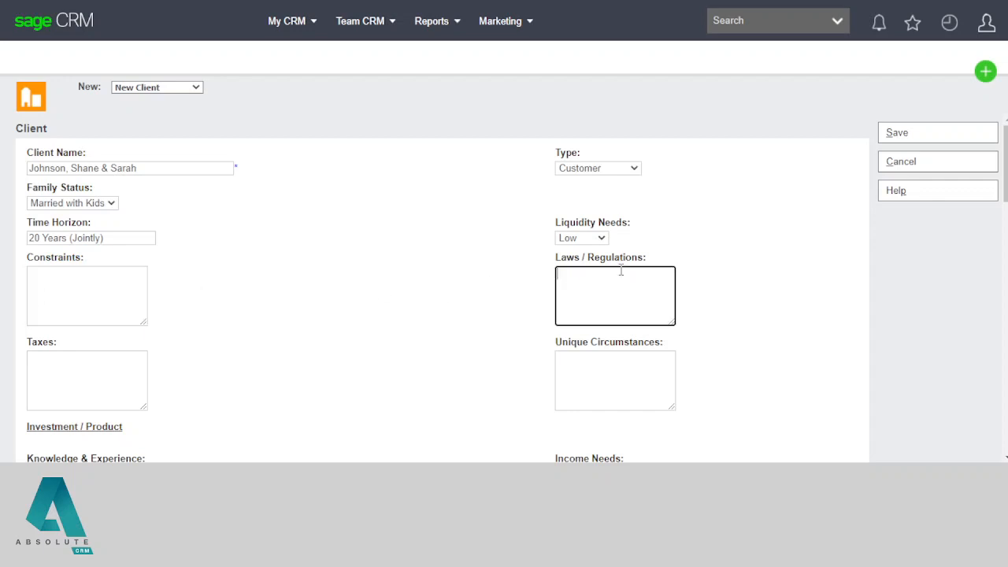
pyautogui.scroll(-2, 472, 299)
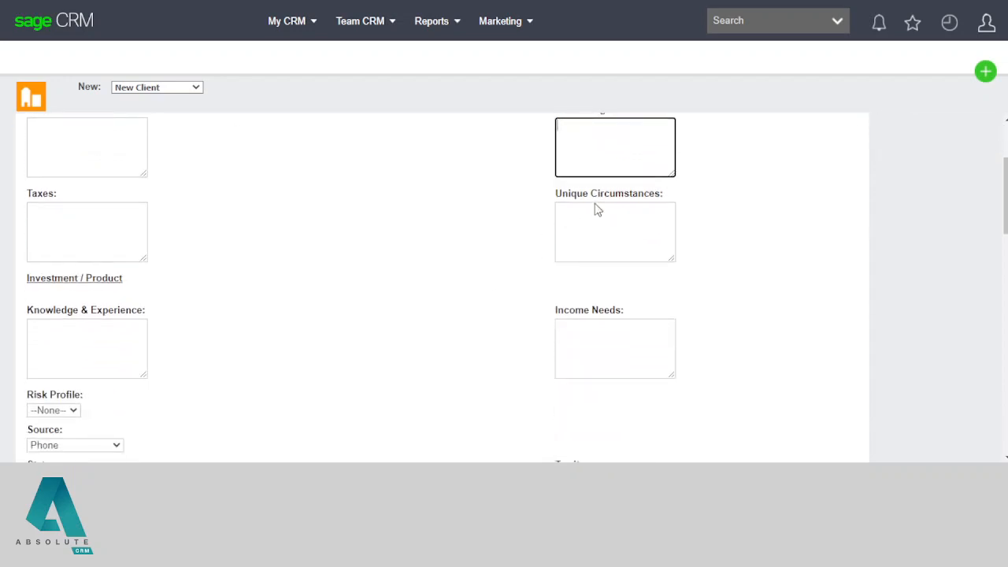
pyautogui.click(89, 221)
pyautogui.scroll(-1, 195, 270)
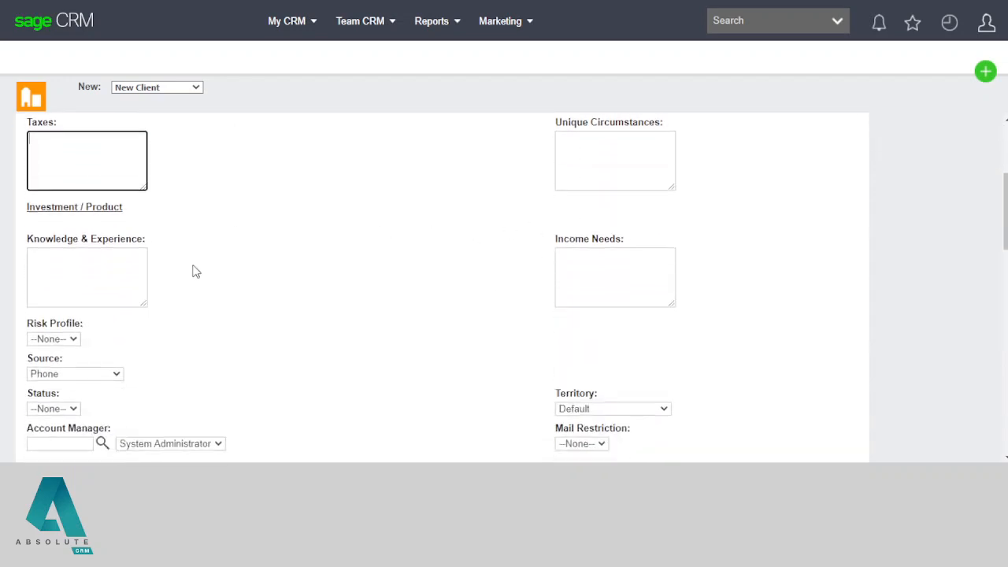
pyautogui.moveTo(28, 202); pyautogui.dragTo(179, 218)
pyautogui.click(182, 218)
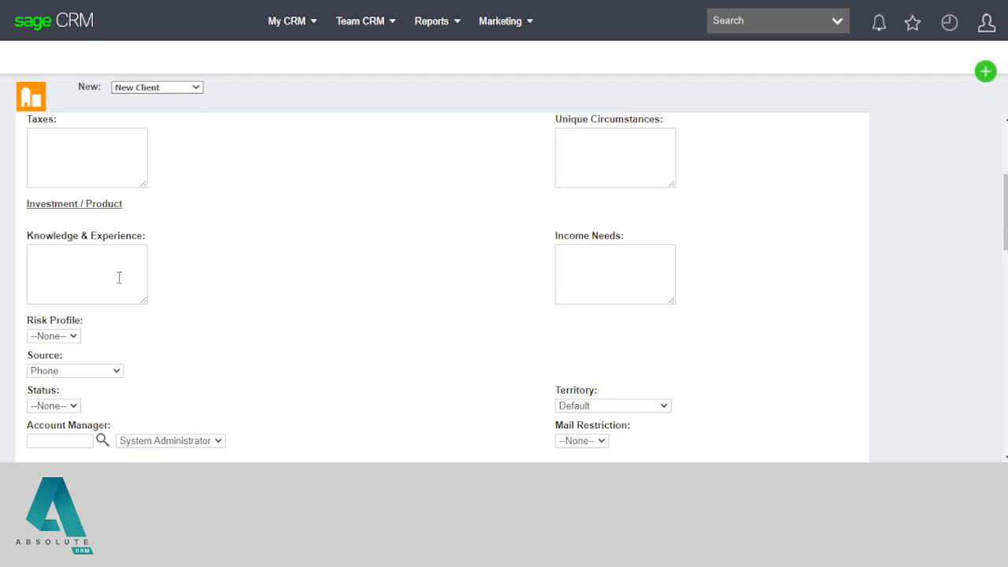
pyautogui.click(55, 257)
pyautogui.moveTo(40, 234); pyautogui.dragTo(151, 258)
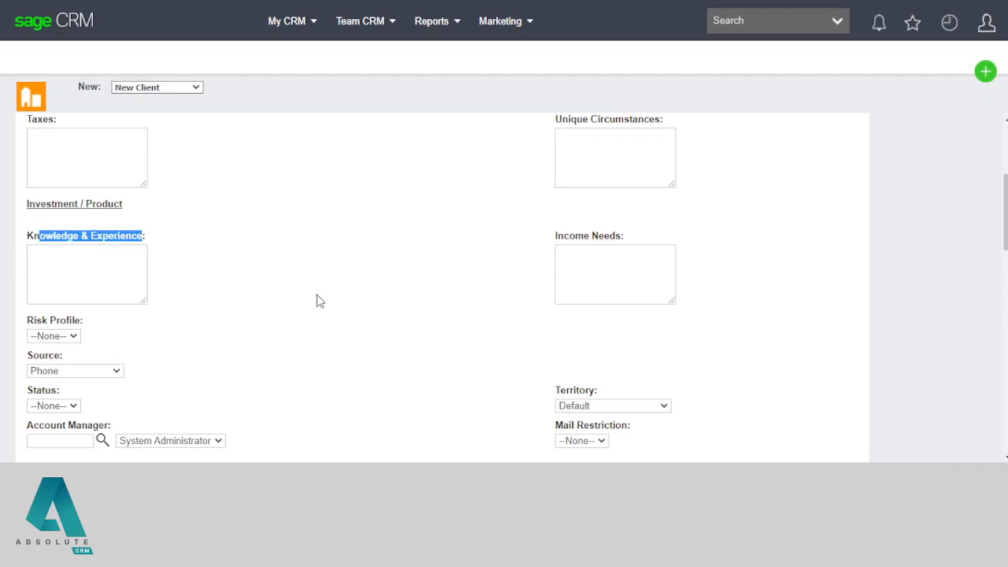
pyautogui.click(591, 278)
pyautogui.scroll(-1, 337, 297)
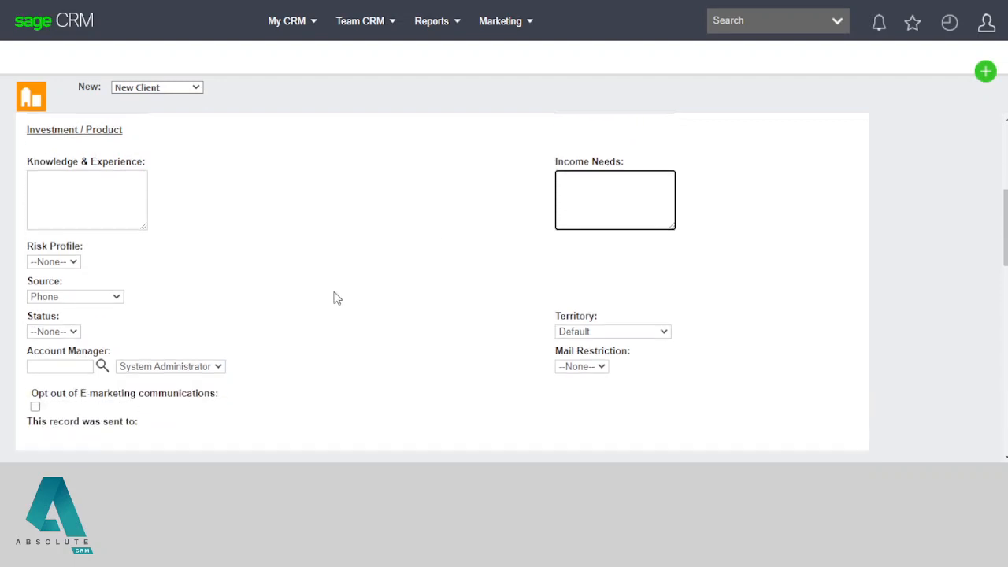
# Step: Set Risk Profile to Medium and bring up the lead Source choices
pyautogui.click(61, 265)
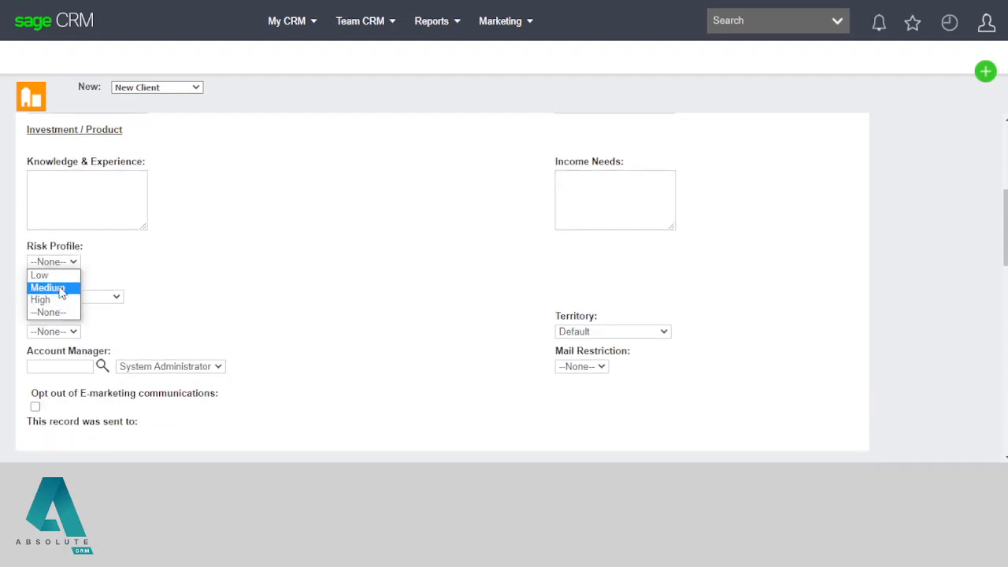
pyautogui.click(61, 288)
pyautogui.scroll(-1, 236, 312)
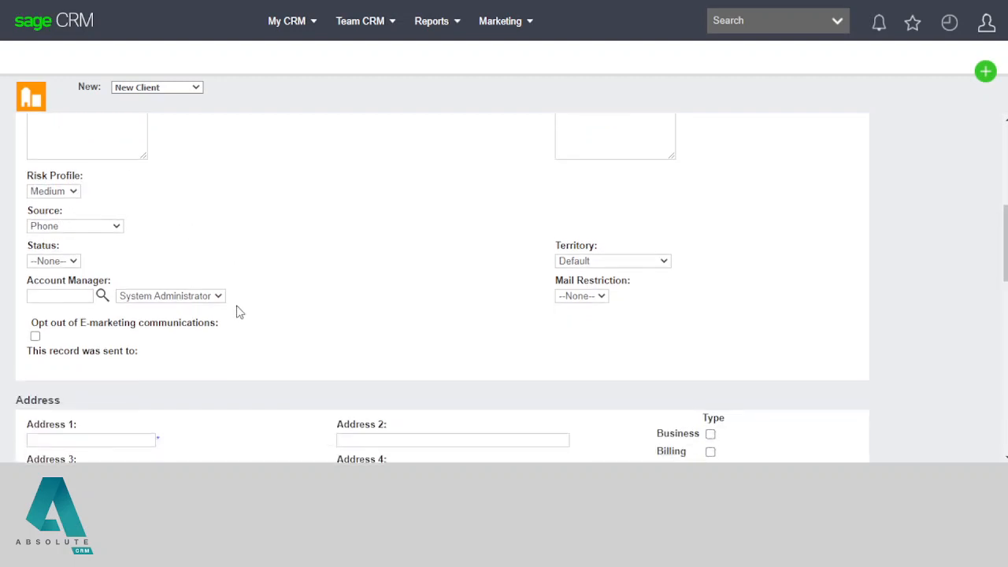
pyautogui.moveTo(32, 216); pyautogui.dragTo(282, 271)
pyautogui.click(283, 271)
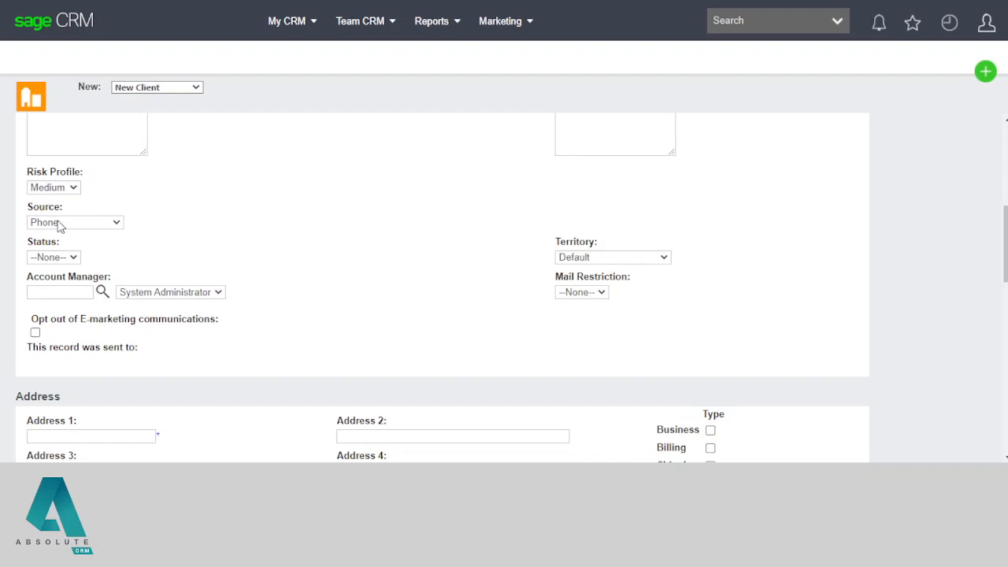
pyautogui.click(60, 224)
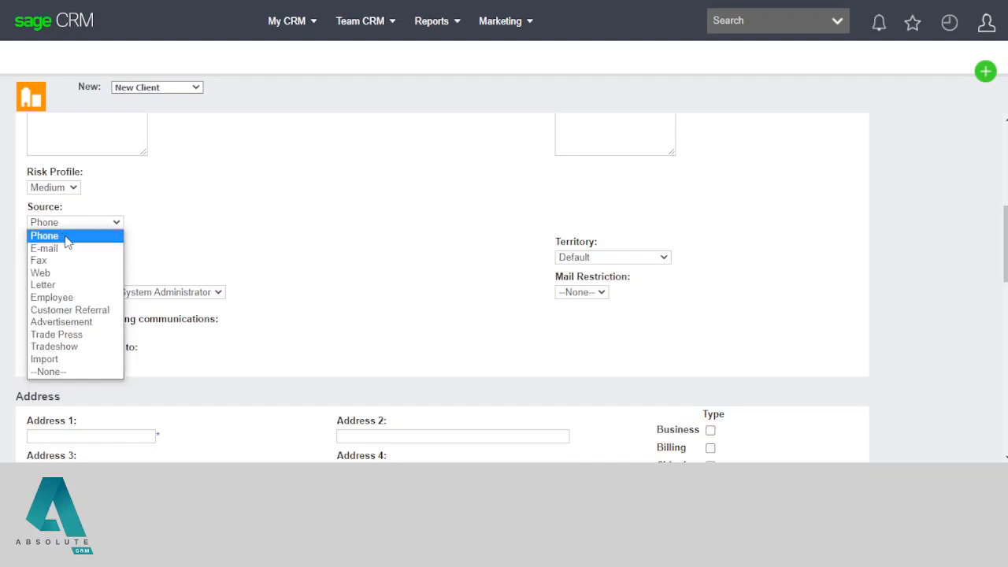
pyautogui.click(65, 236)
pyautogui.click(73, 223)
pyautogui.click(55, 232)
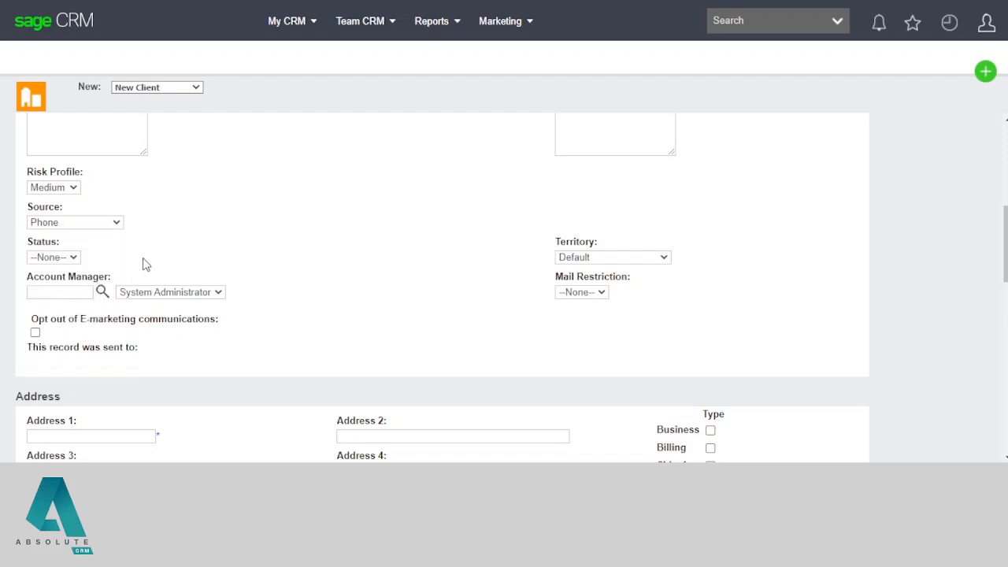
pyautogui.click(55, 258)
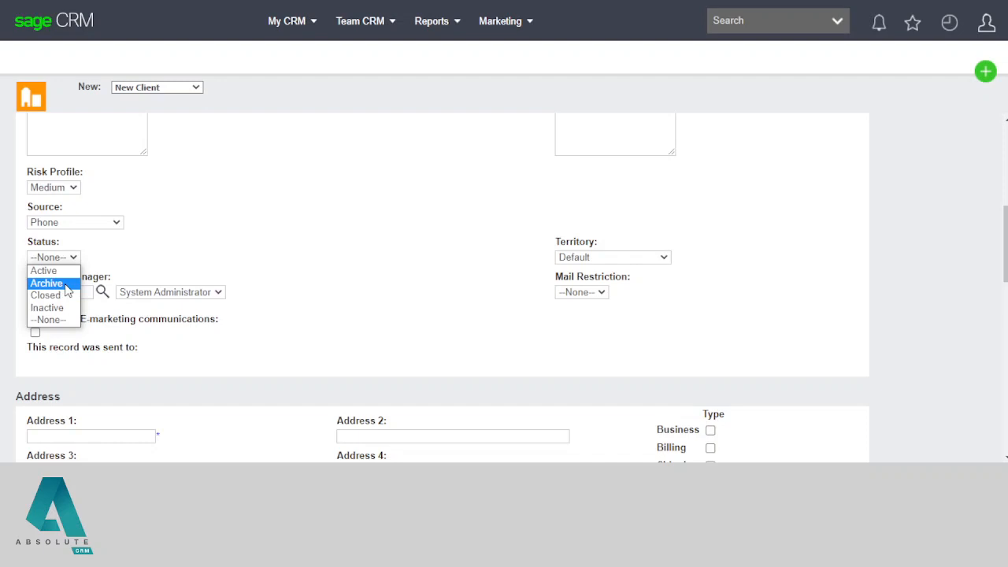
pyautogui.click(262, 259)
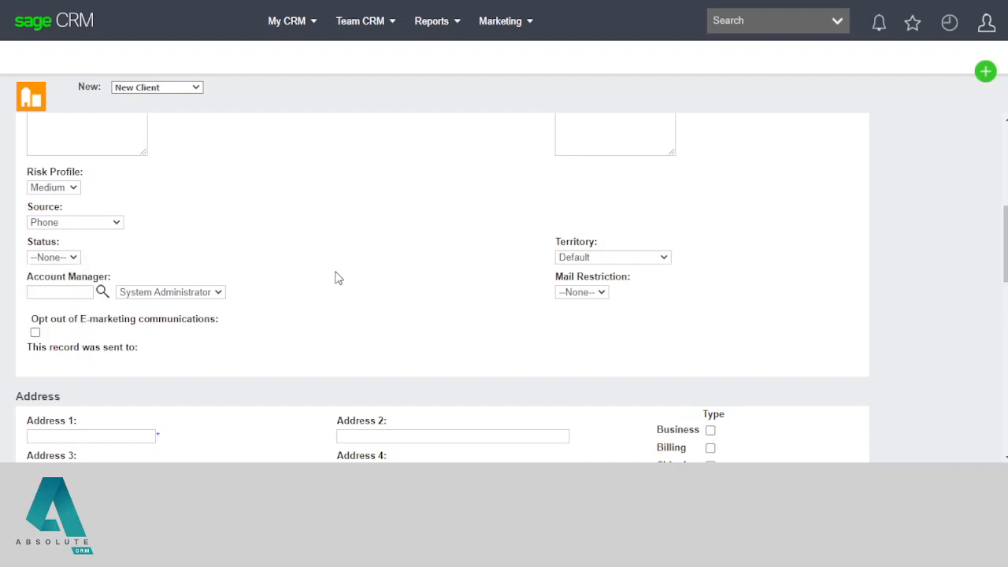
pyautogui.doubleClick(574, 241)
pyautogui.click(580, 257)
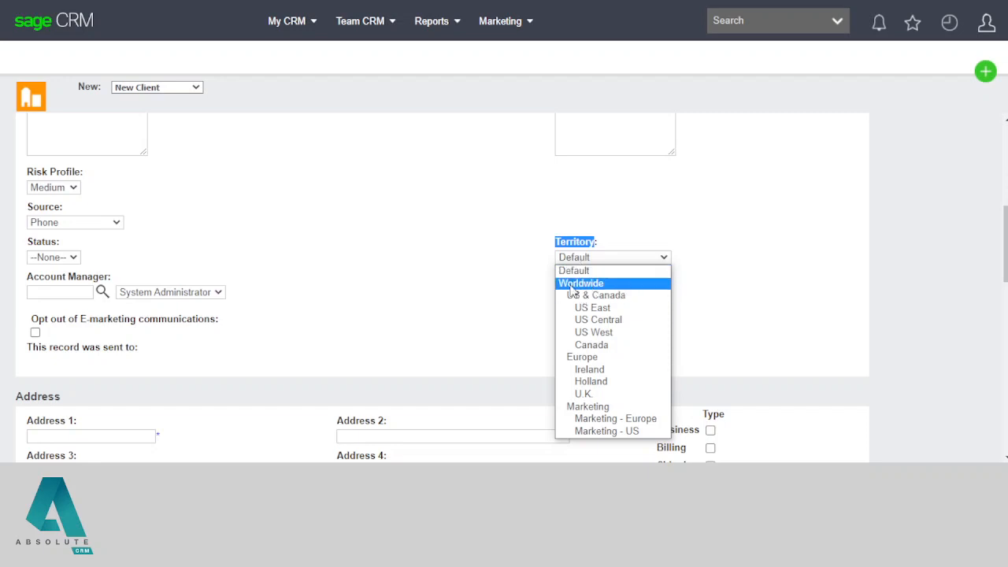
pyautogui.click(500, 286)
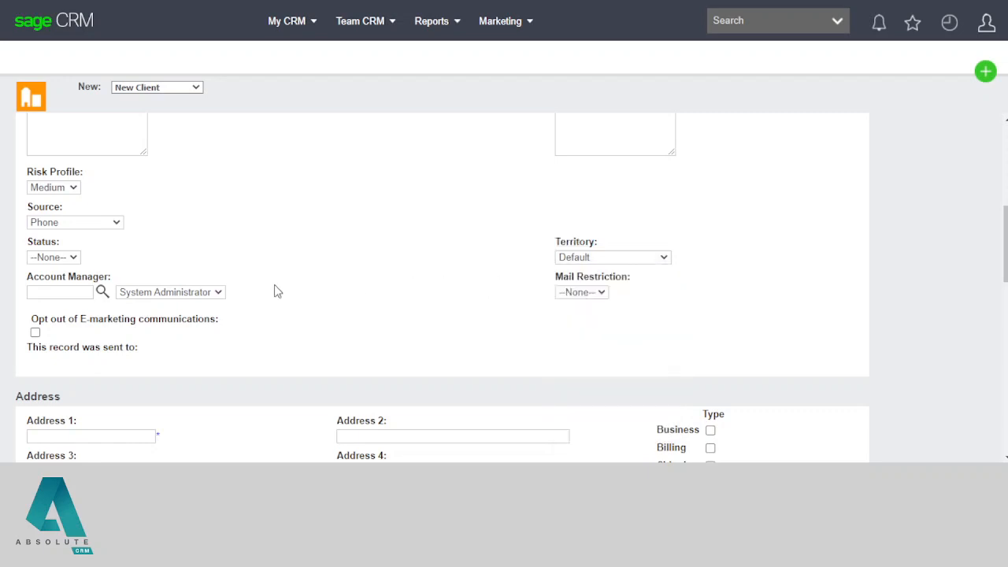
pyautogui.scroll(-1, 274, 292)
pyautogui.moveTo(33, 202); pyautogui.dragTo(214, 244)
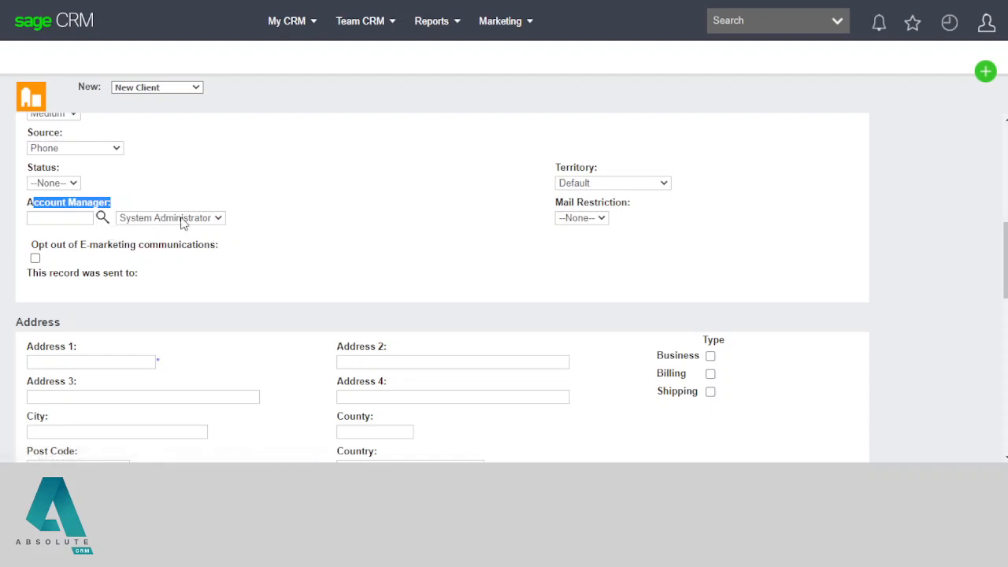
# Step: After trying another user, look up 'sys' to make System Administrator the Account Manager
pyautogui.click(302, 225)
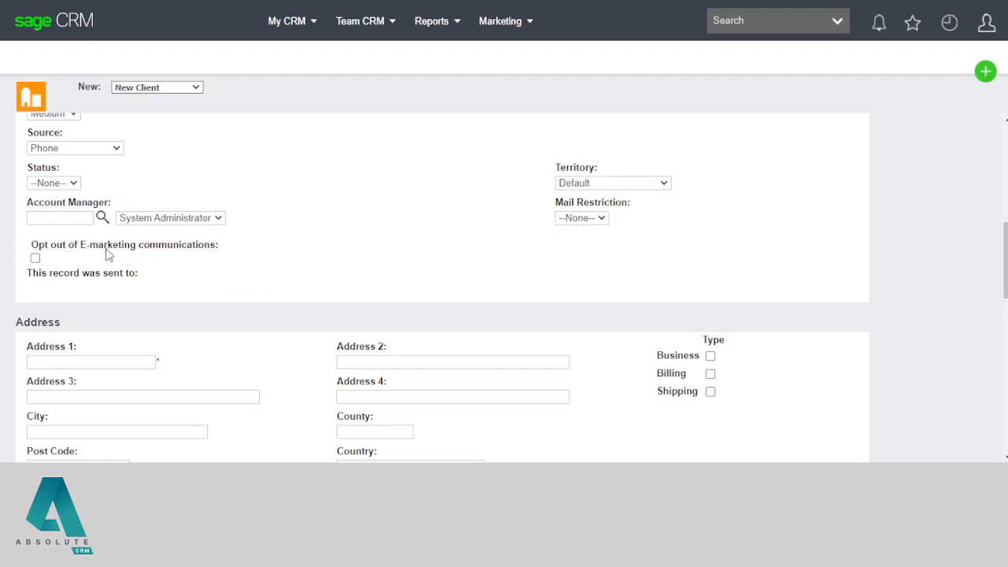
pyautogui.click(103, 219)
pyautogui.click(168, 221)
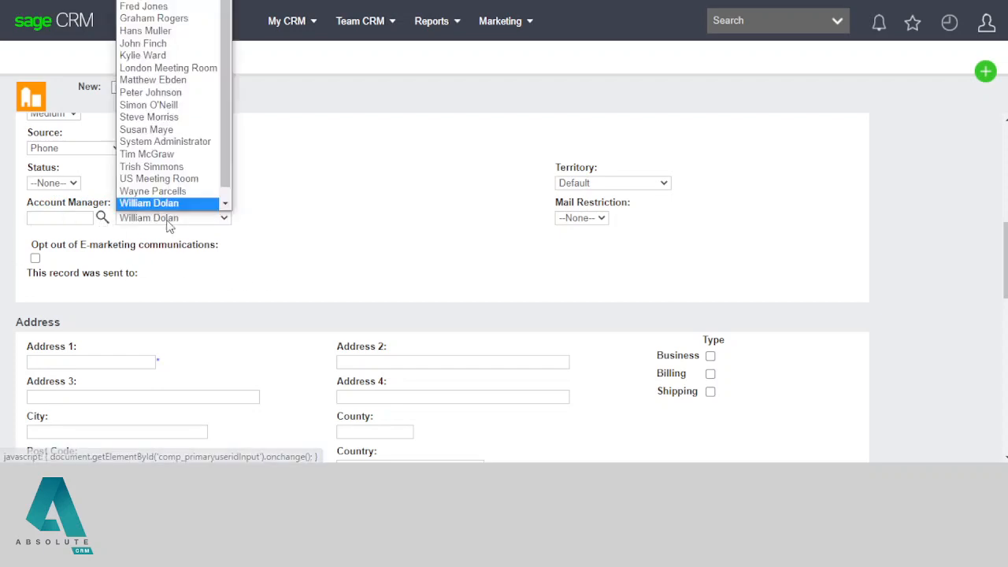
pyautogui.scroll(-1, 169, 197)
pyautogui.click(344, 236)
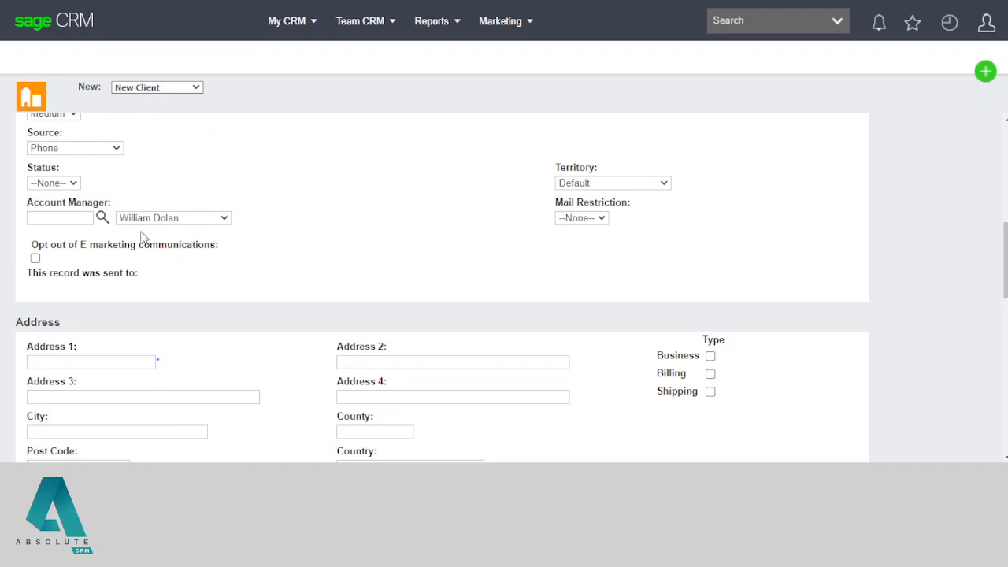
pyautogui.click(57, 218)
pyautogui.write('sys')
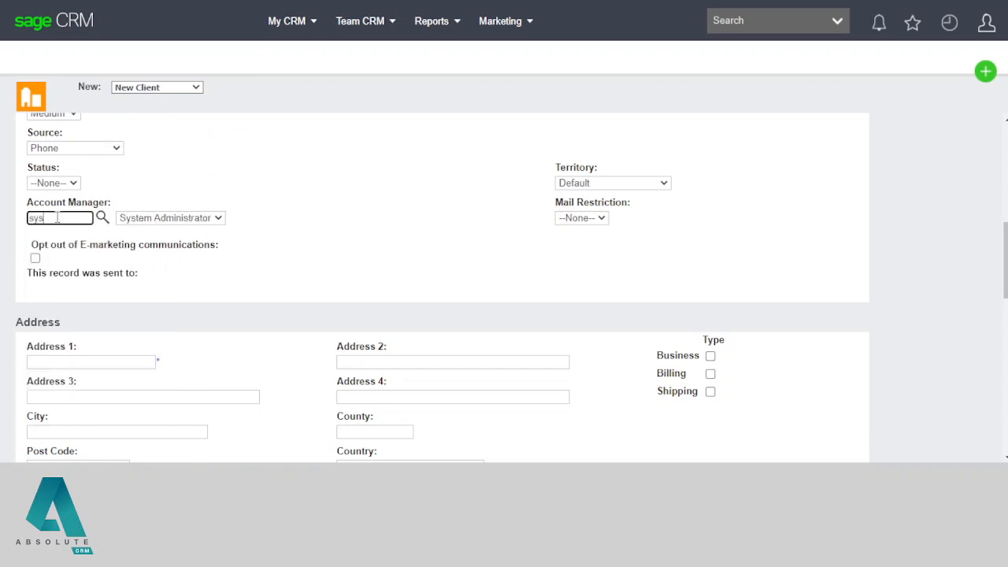
pyautogui.click(234, 254)
pyautogui.scroll(-3, 349, 270)
pyautogui.scroll(2, 73, 187)
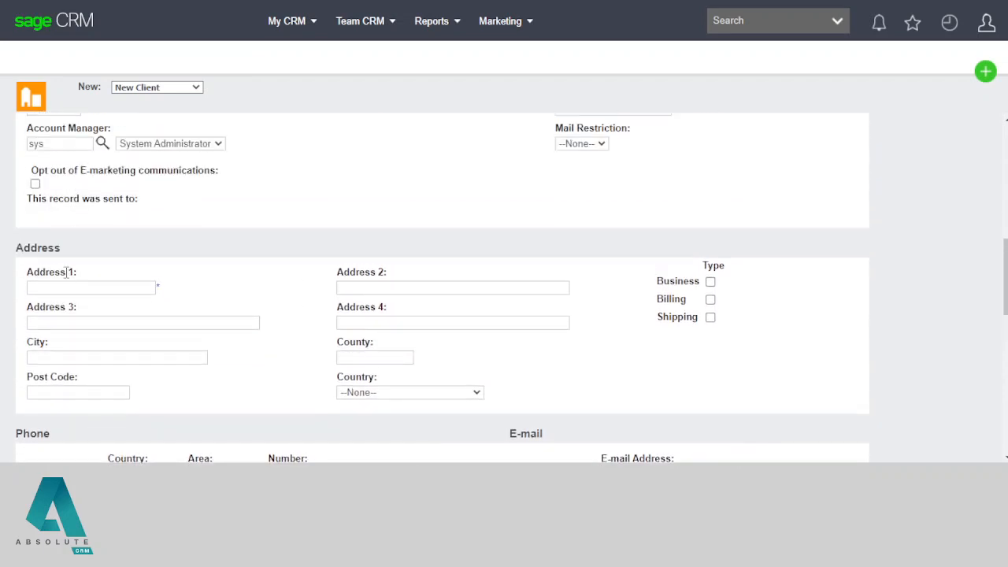
# Step: Enter the client's street address in Address 1 and move down to the Person section
pyautogui.click(65, 289)
pyautogui.write('123 ')
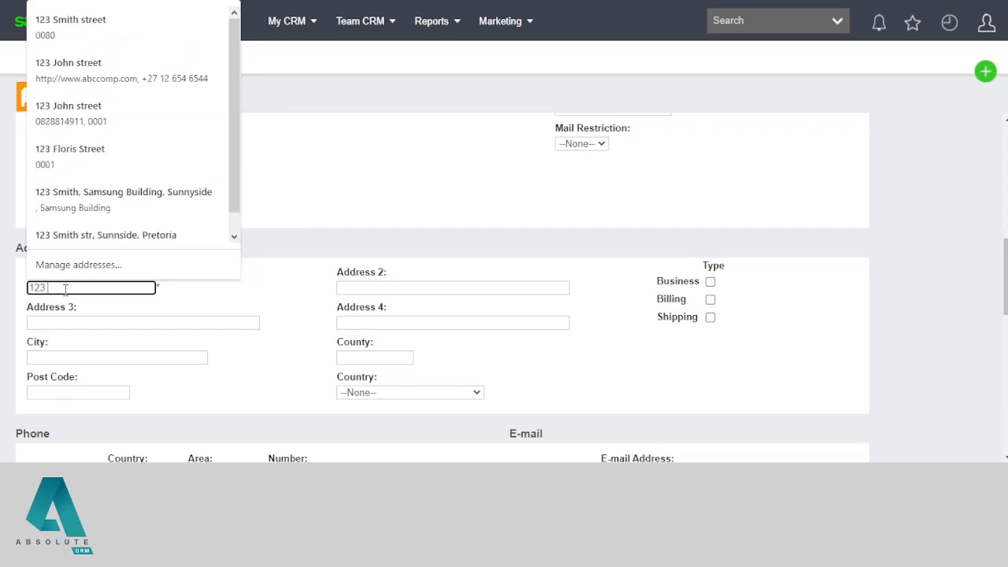
pyautogui.write('Smith')
pyautogui.press('Tab')
pyautogui.scroll(-3, 415, 312)
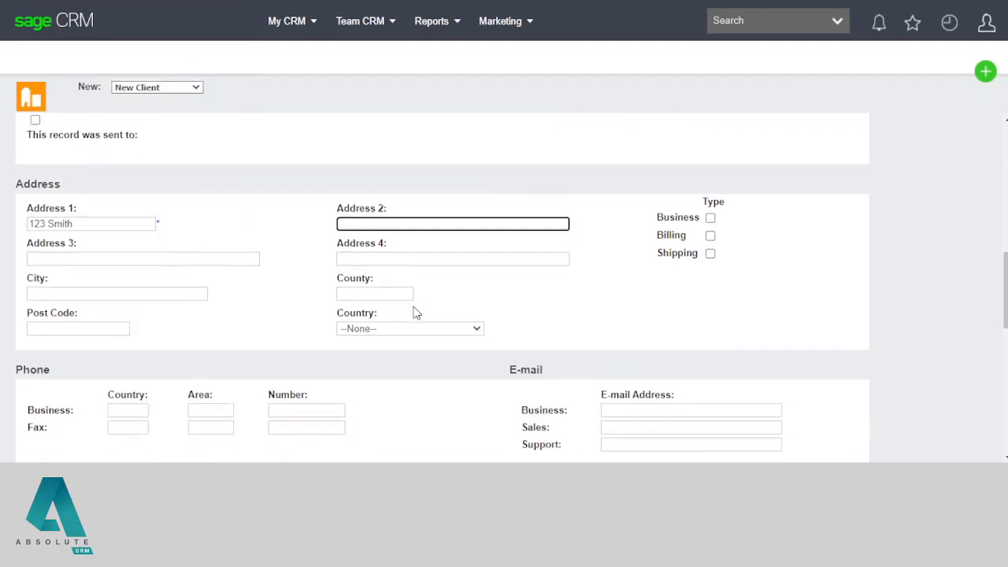
pyautogui.scroll(-5, 331, 293)
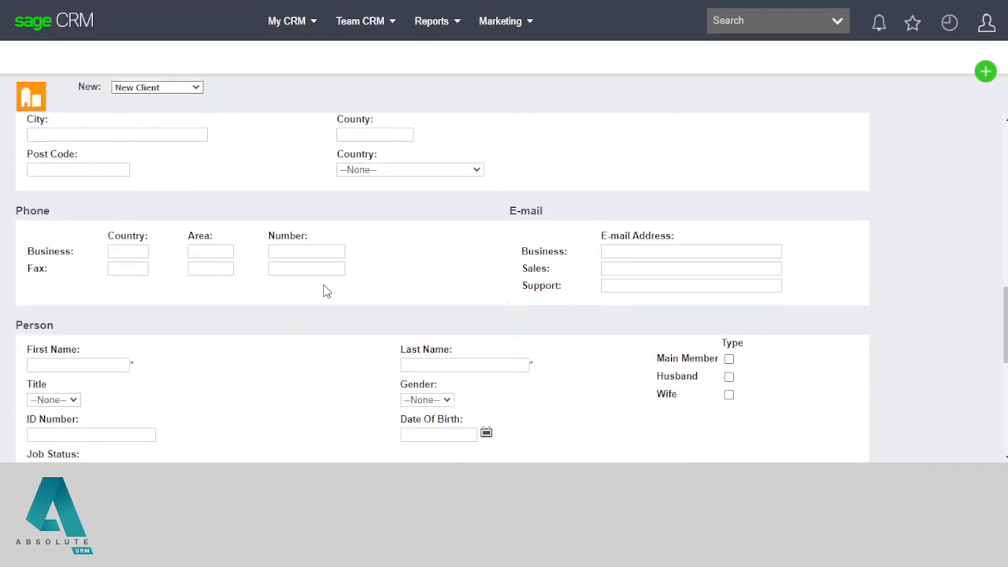
pyautogui.doubleClick(38, 178)
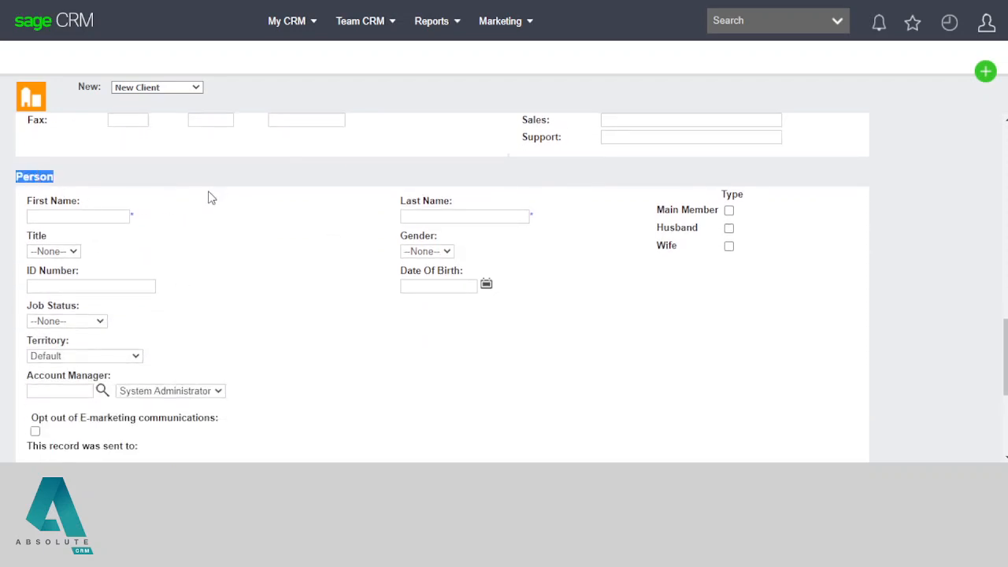
# Step: Enter the person's first name and accept the suggested last name
pyautogui.click(72, 218)
pyautogui.press('Tab')
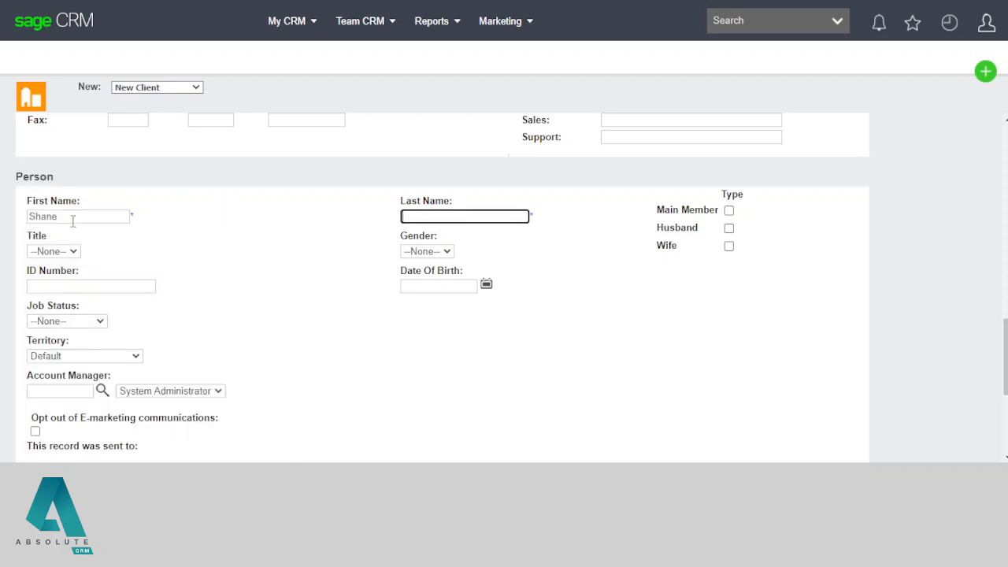
pyautogui.write('Jo')
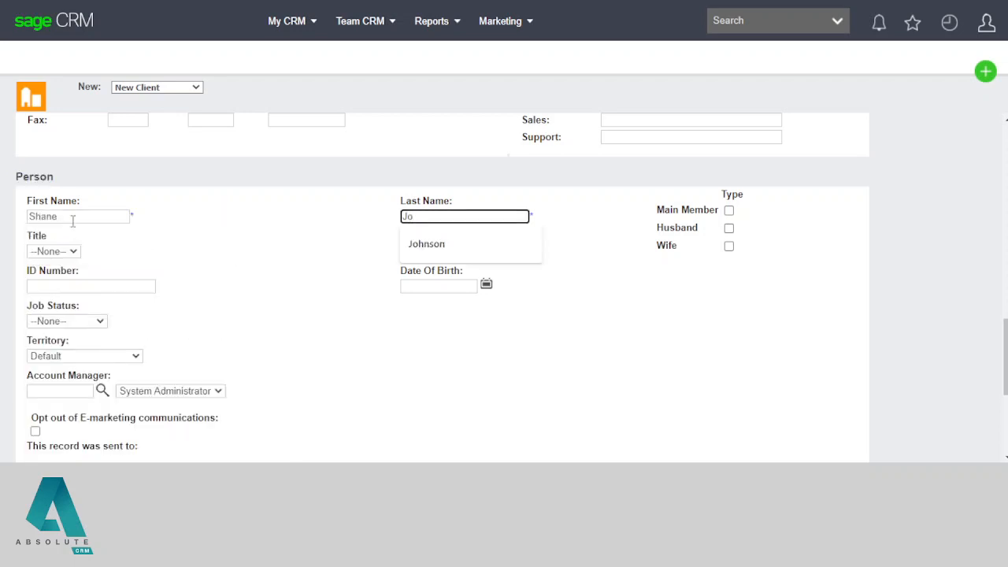
pyautogui.press('Down')
pyautogui.press('Tab')
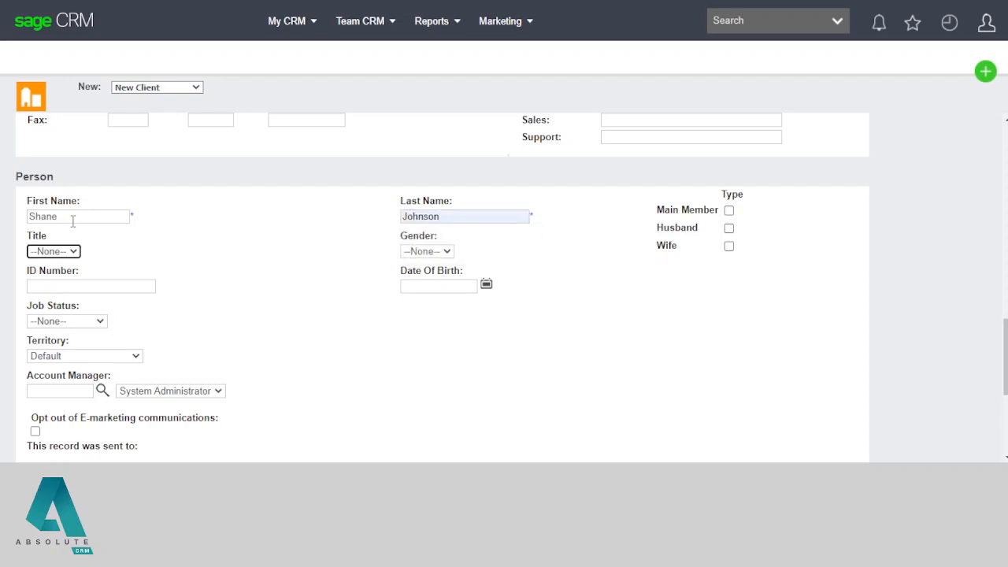
# Step: Set Title to Mr. and Gender to Male, and enter the person's ID number
pyautogui.click(54, 252)
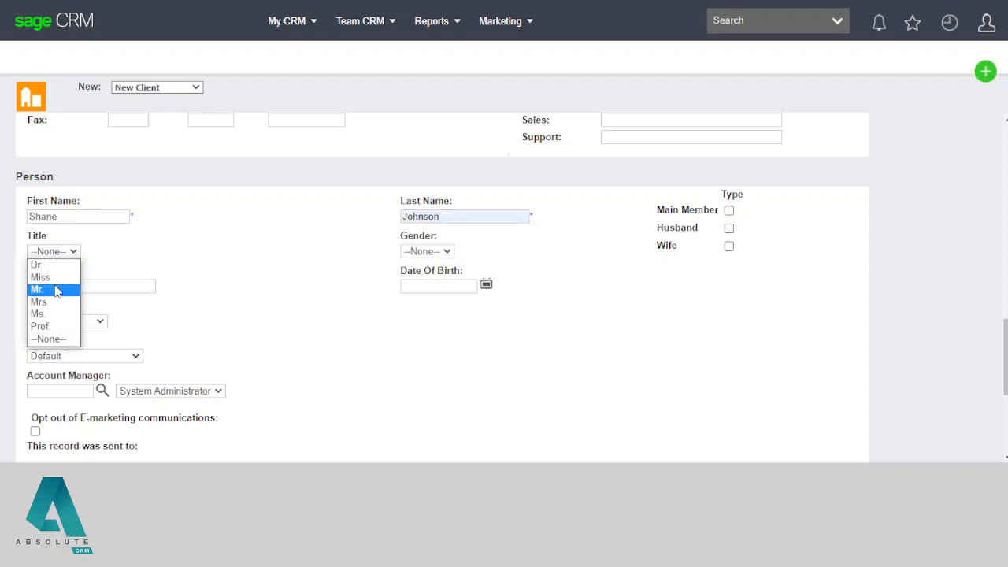
pyautogui.click(58, 289)
pyautogui.click(439, 252)
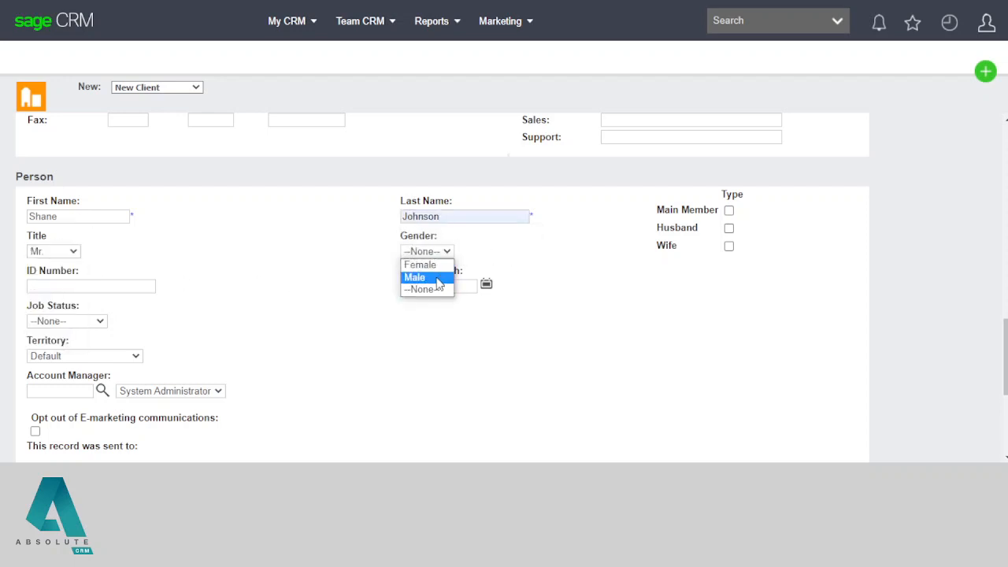
pyautogui.click(438, 277)
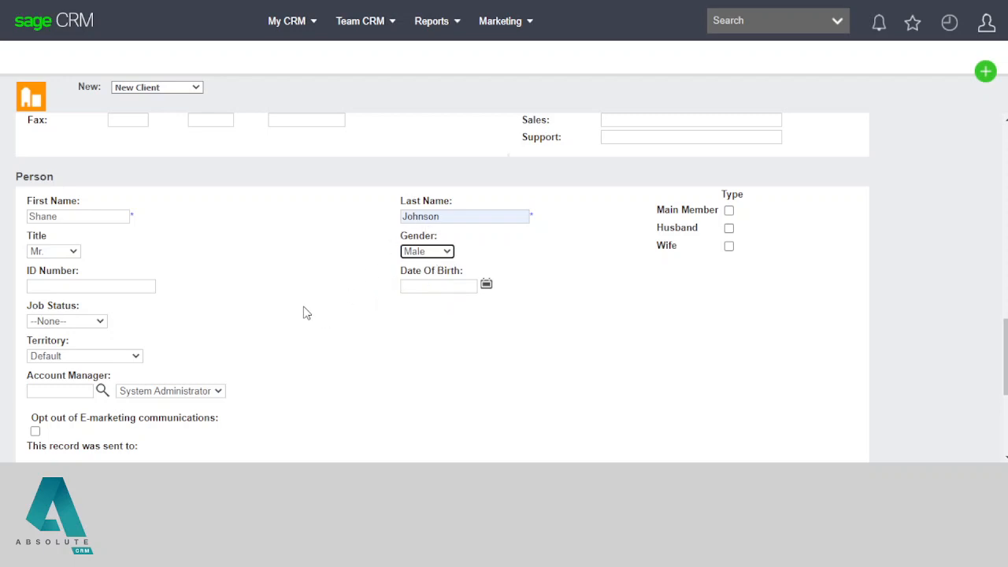
pyautogui.click(75, 289)
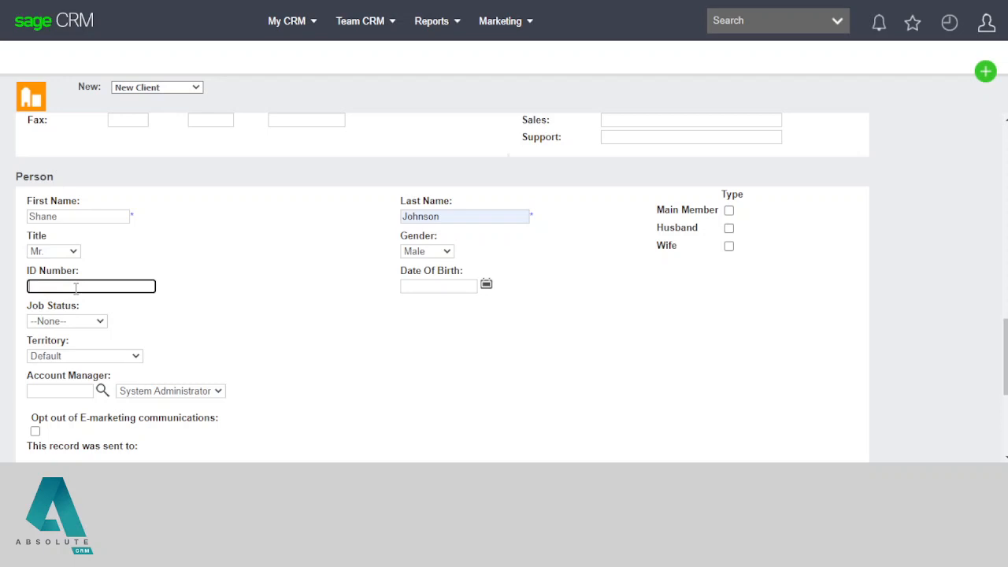
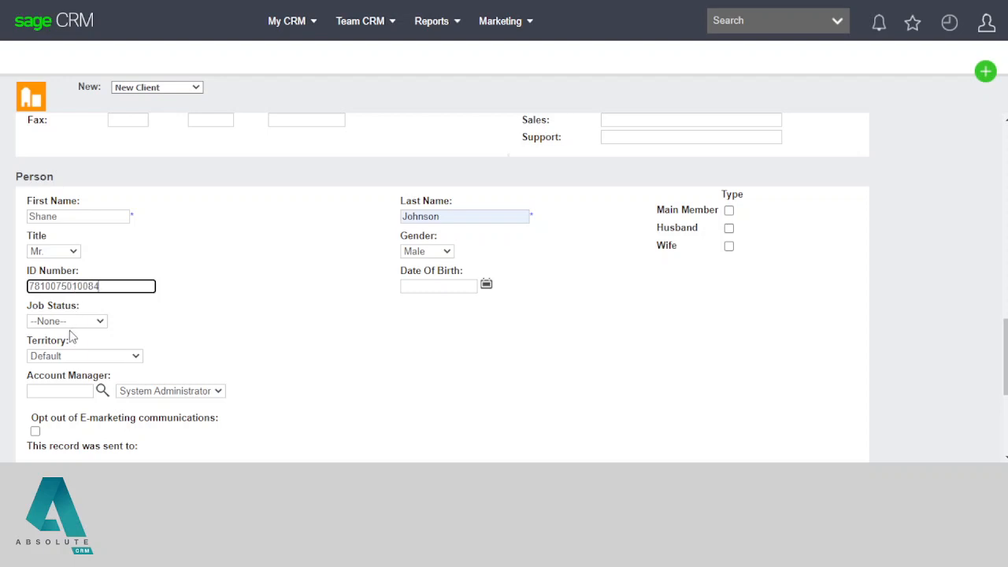
pyautogui.click(76, 323)
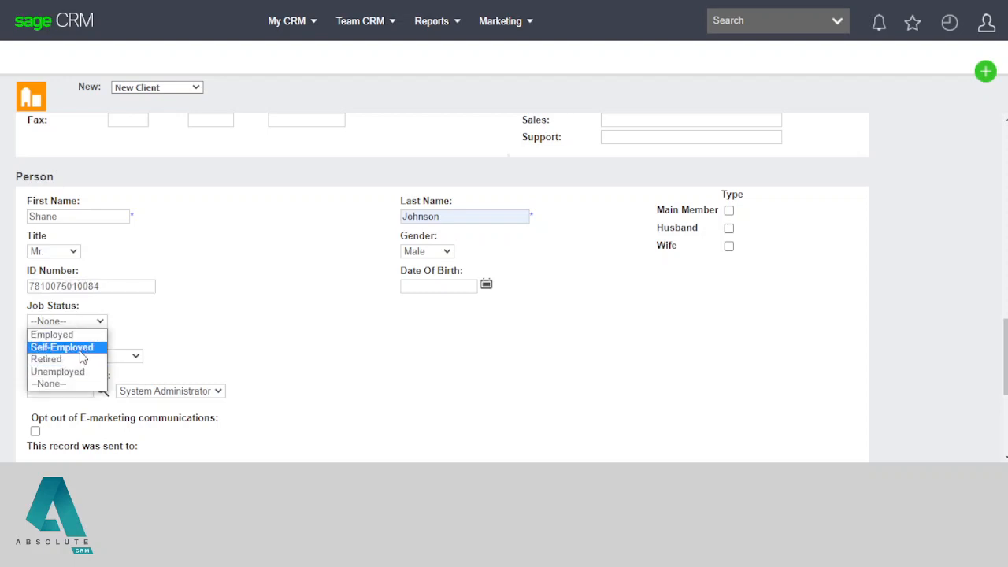
pyautogui.click(84, 347)
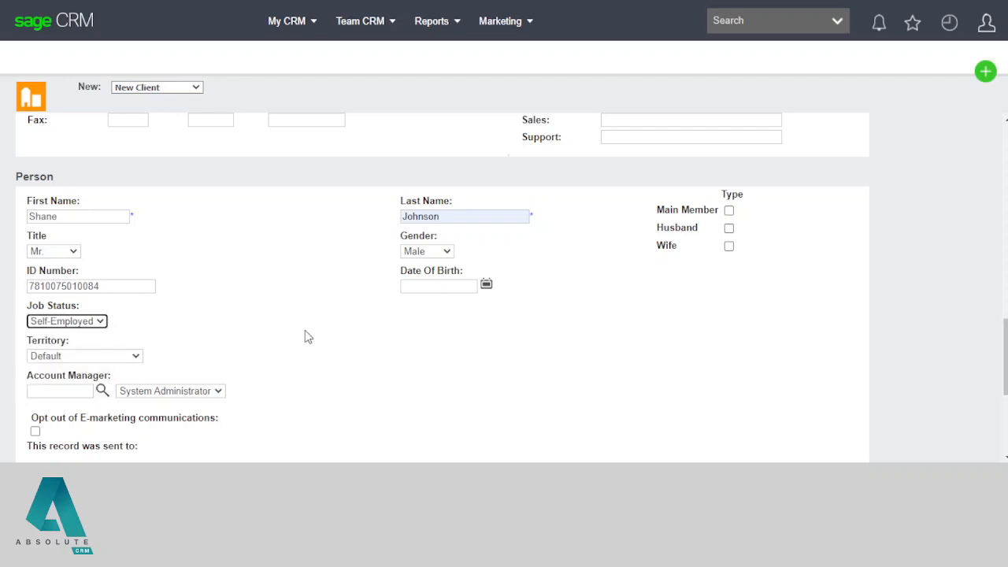
pyautogui.click(486, 285)
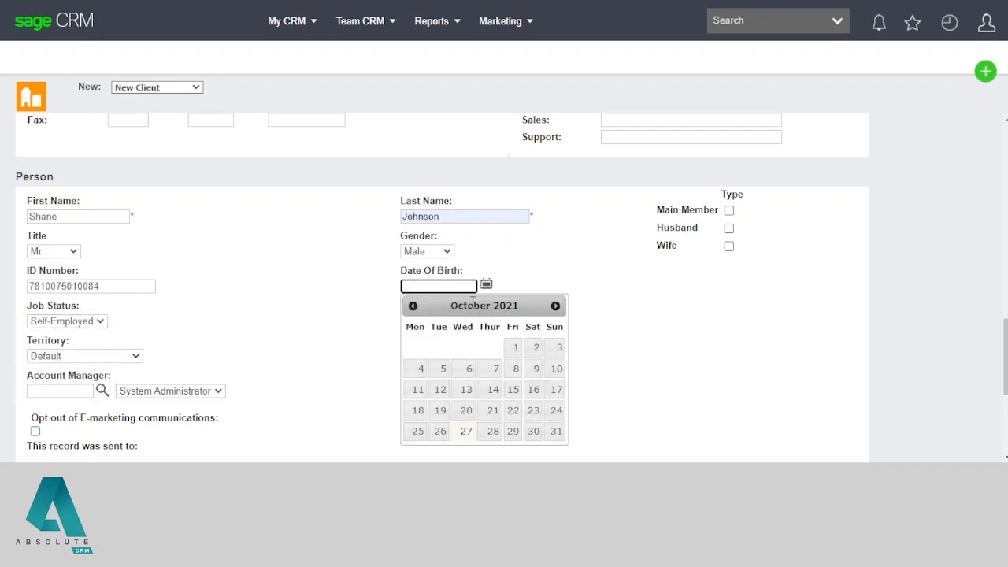
pyautogui.click(495, 368)
pyautogui.click(441, 288)
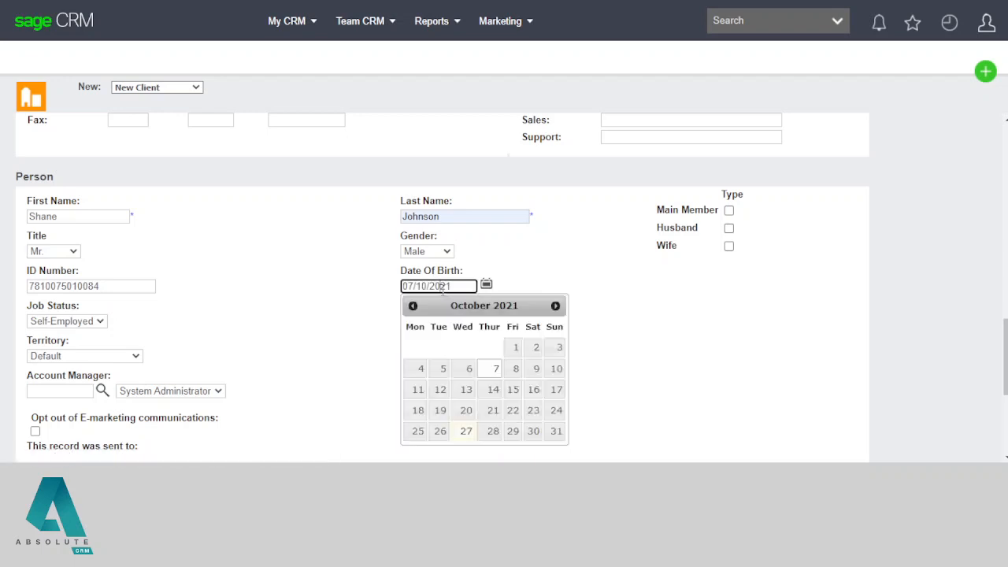
pyautogui.moveTo(429, 286); pyautogui.dragTo(475, 288)
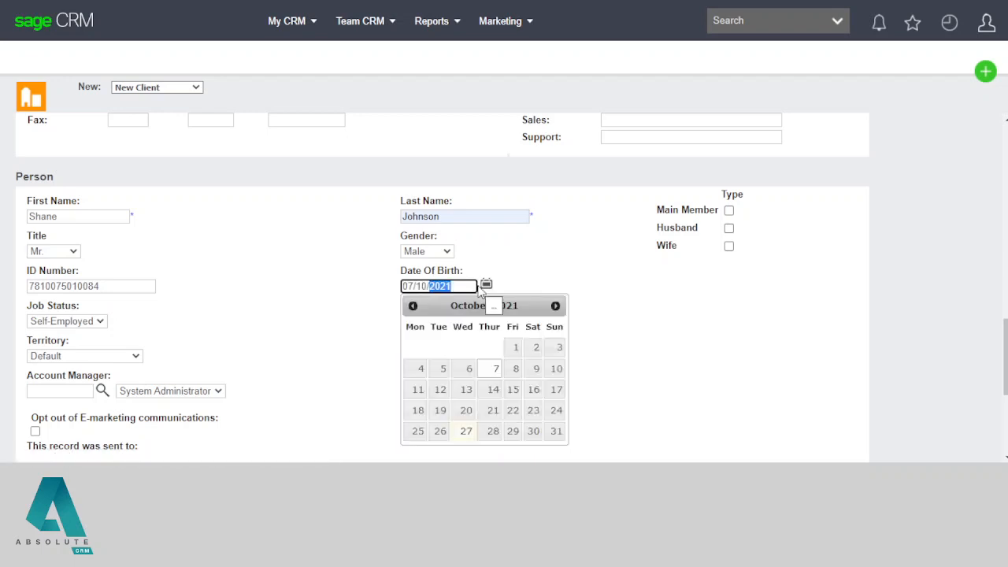
pyautogui.write('197')
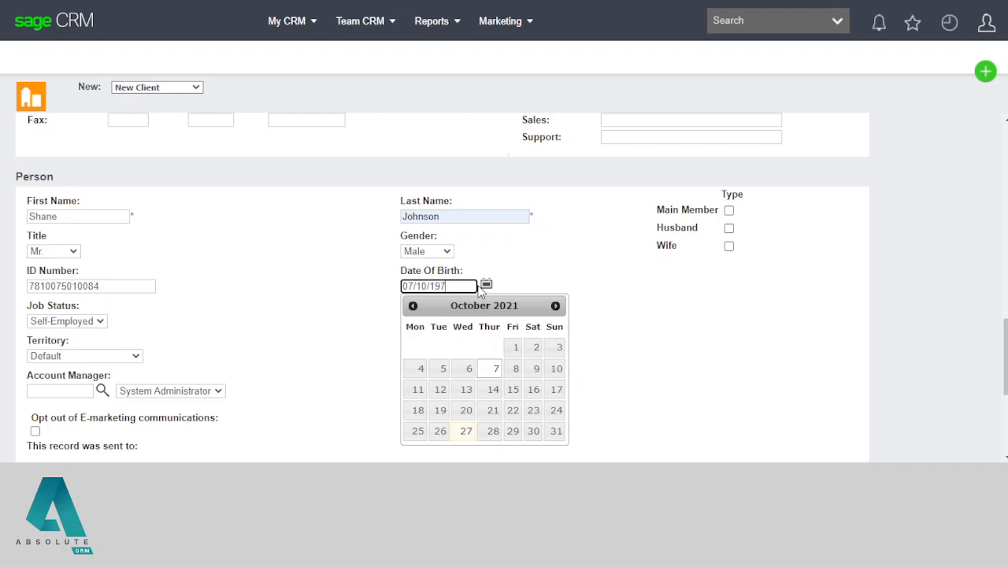
pyautogui.write('8')
pyautogui.click(355, 306)
# Step: Correct the person's ID number in the Person section
pyautogui.scroll(-1, 343, 304)
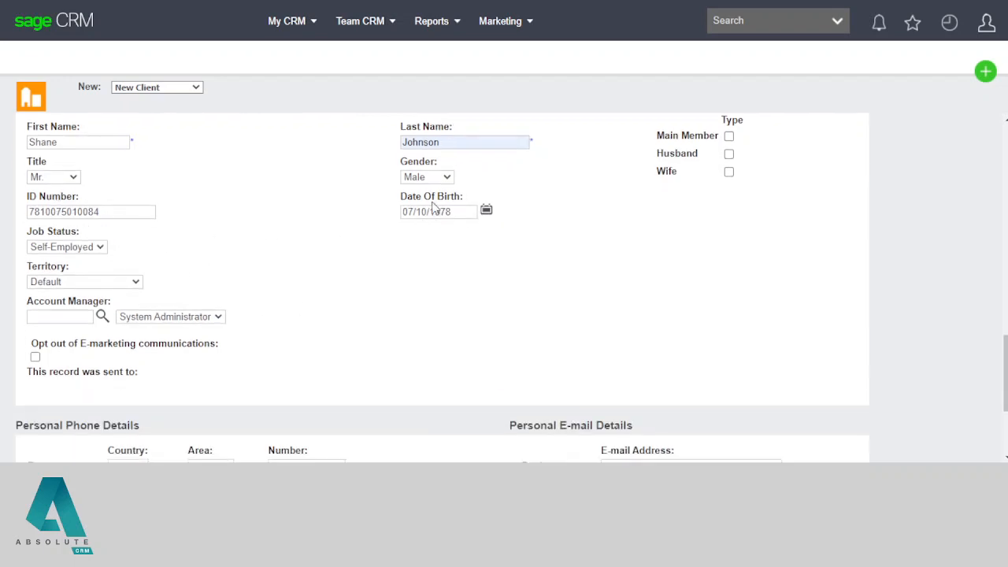
pyautogui.moveTo(446, 212); pyautogui.dragTo(401, 212)
pyautogui.moveTo(27, 197); pyautogui.dragTo(80, 197)
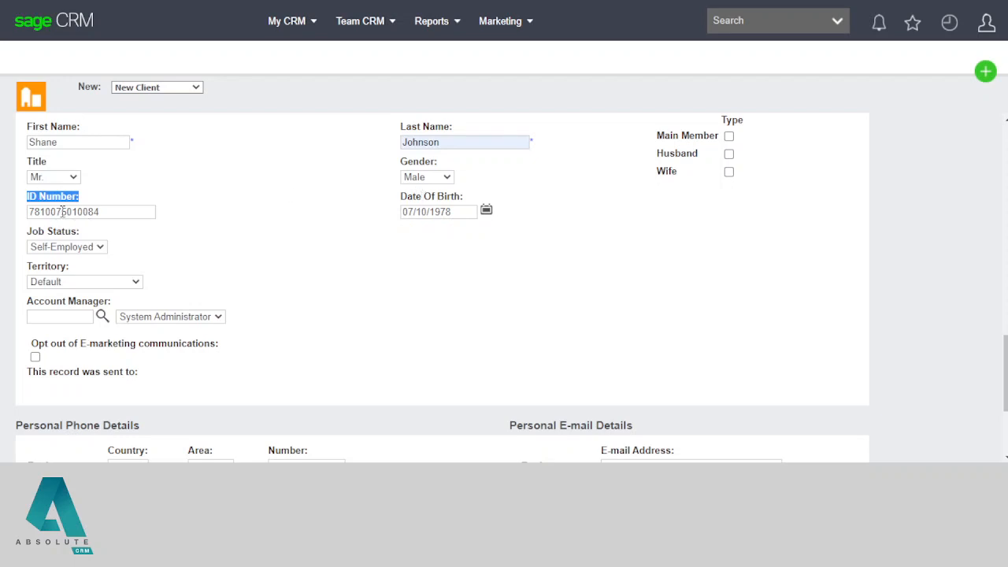
pyautogui.moveTo(62, 211); pyautogui.dragTo(2, 212)
pyautogui.click(201, 245)
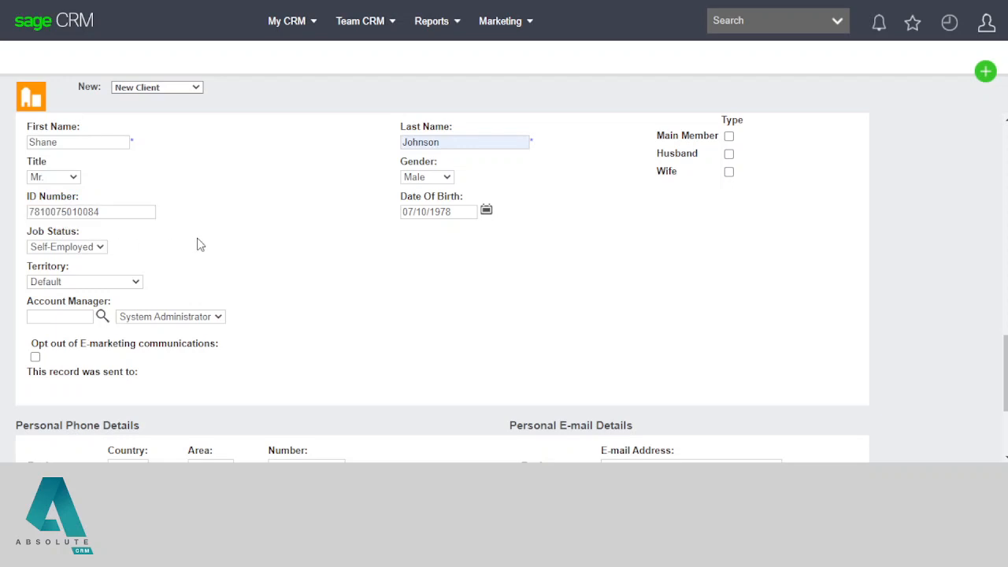
pyautogui.moveTo(102, 213); pyautogui.dragTo(85, 214)
pyautogui.click(85, 214)
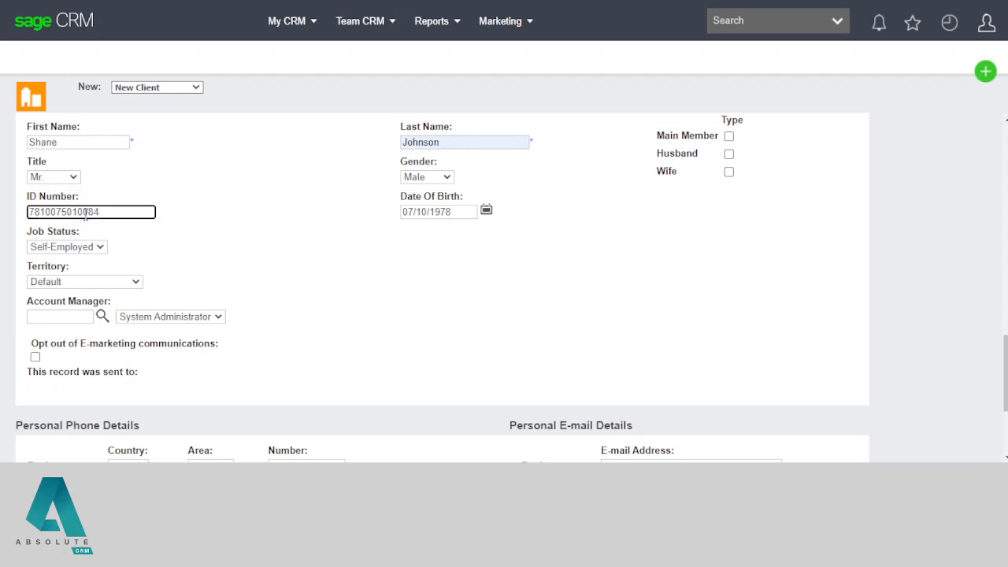
pyautogui.moveTo(95, 212); pyautogui.dragTo(109, 212)
pyautogui.doubleClick(49, 211)
pyautogui.click(242, 248)
pyautogui.scroll(-2, 242, 248)
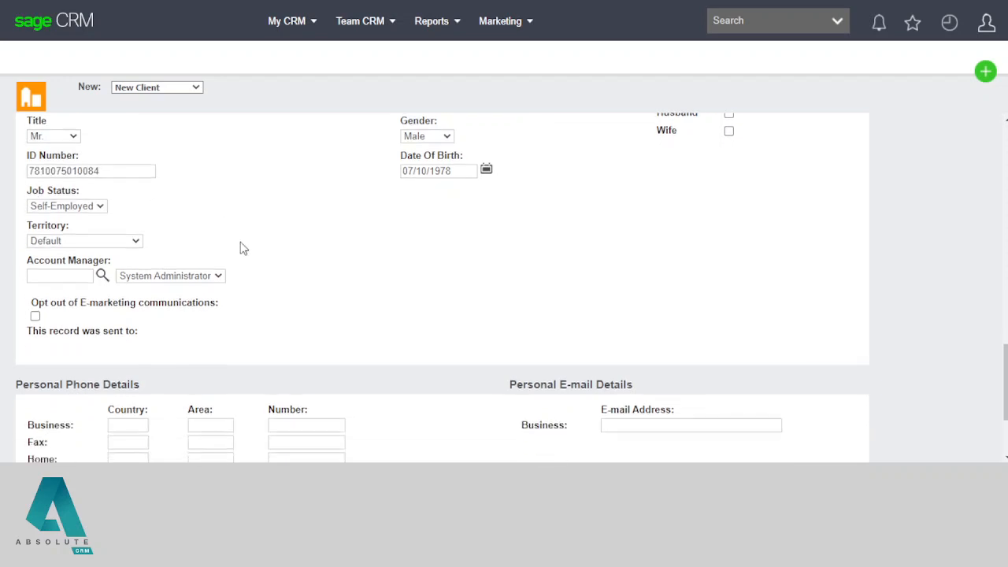
pyautogui.scroll(2, 381, 260)
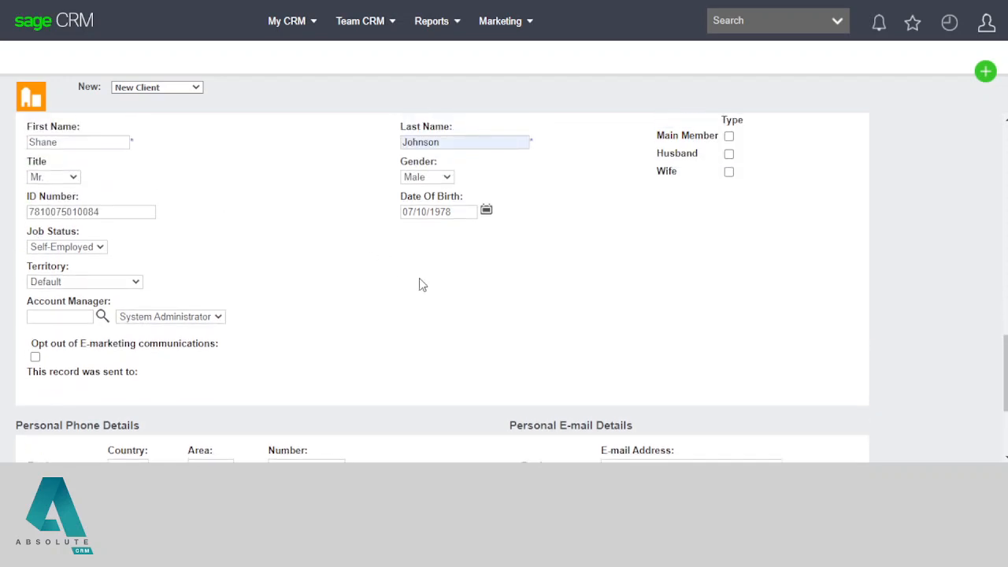
pyautogui.scroll(1, 551, 259)
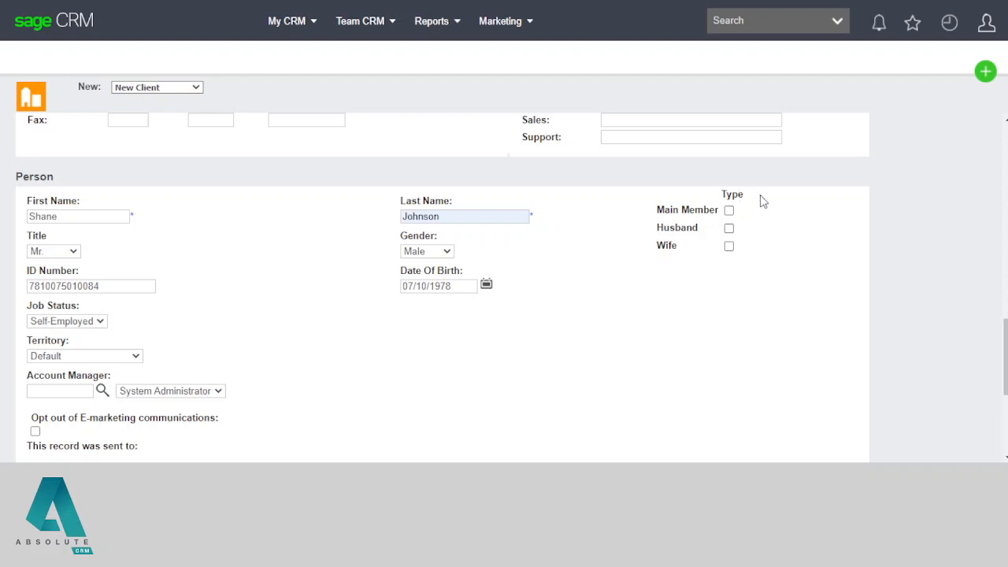
# Step: Tick the Main Member and Husband checkboxes under Type
pyautogui.doubleClick(729, 194)
pyautogui.click(729, 211)
pyautogui.click(729, 229)
pyautogui.click(781, 247)
# Step: Scroll back to the top of the Client form to review the entered fields
pyautogui.scroll(12, 589, 312)
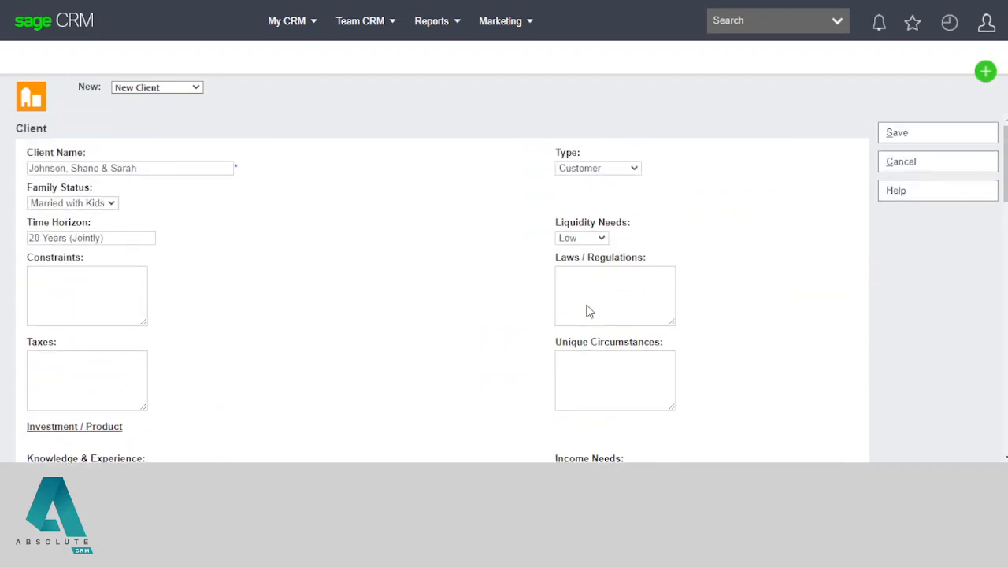
pyautogui.doubleClick(38, 127)
pyautogui.scroll(-4, 436, 276)
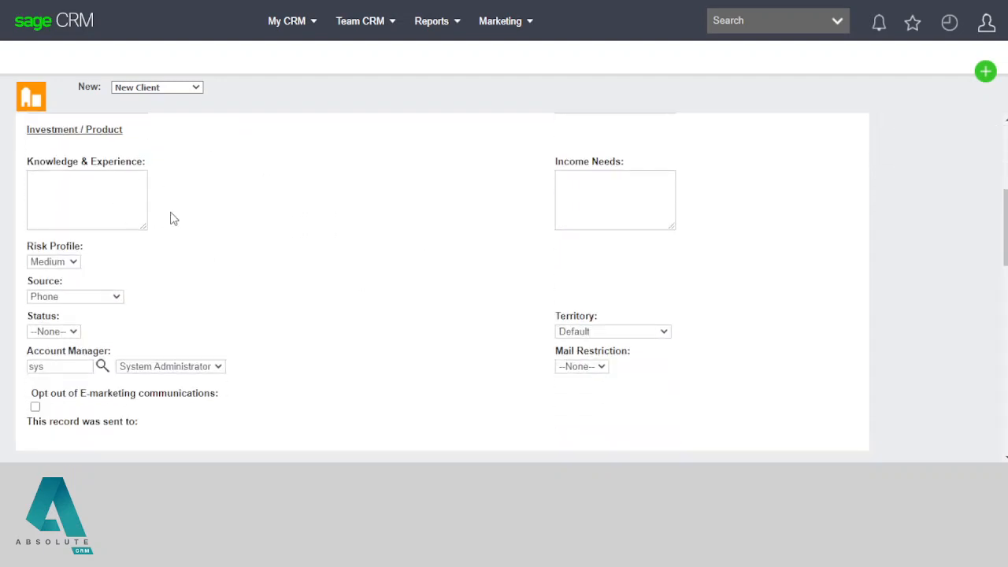
pyautogui.scroll(-5, 203, 209)
pyautogui.scroll(-6, 201, 207)
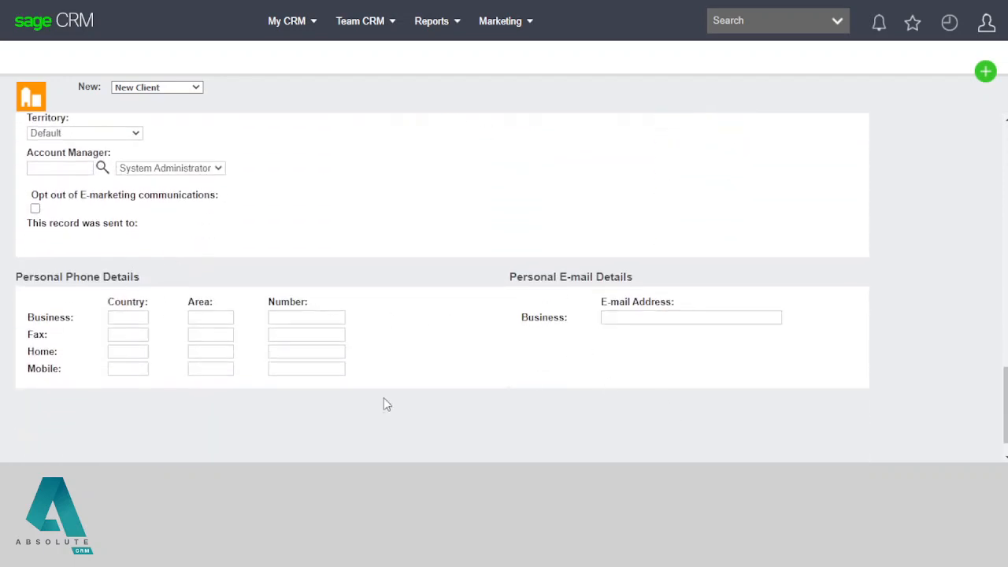
pyautogui.scroll(2, 291, 354)
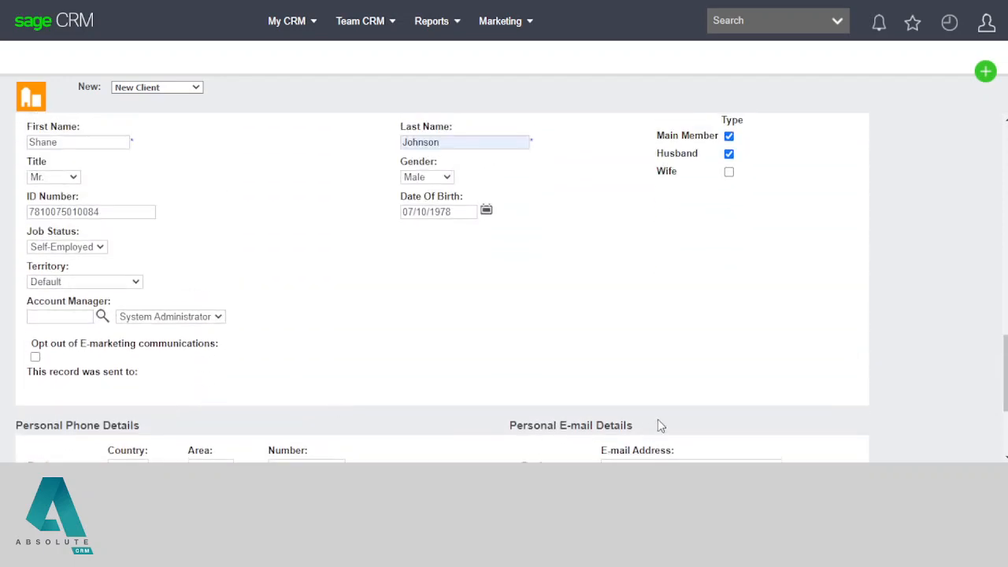
pyautogui.scroll(-3, 670, 386)
pyautogui.scroll(12, 670, 388)
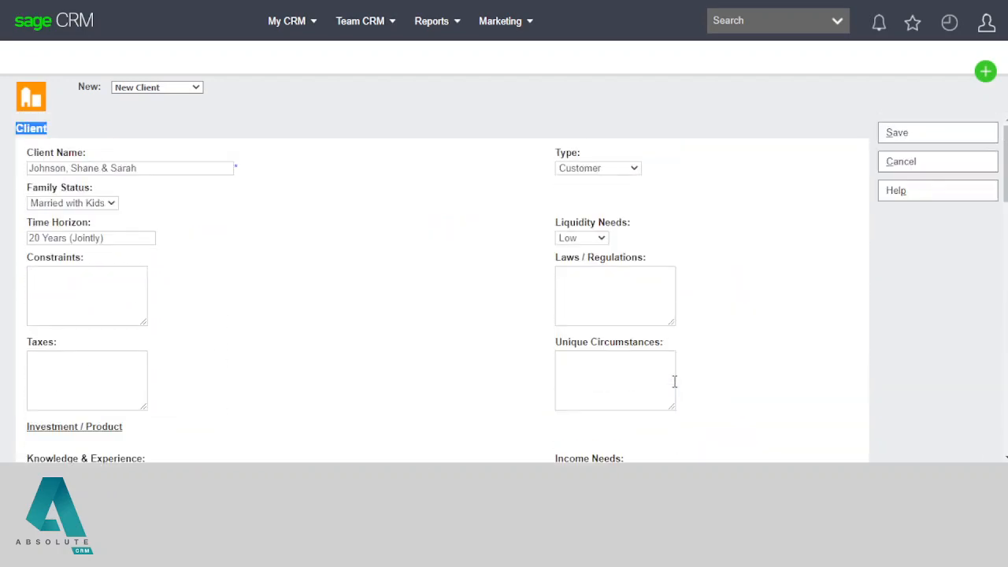
# Step: Save the new client record and list its people, showing one Main Member Husband aged 43
pyautogui.click(902, 134)
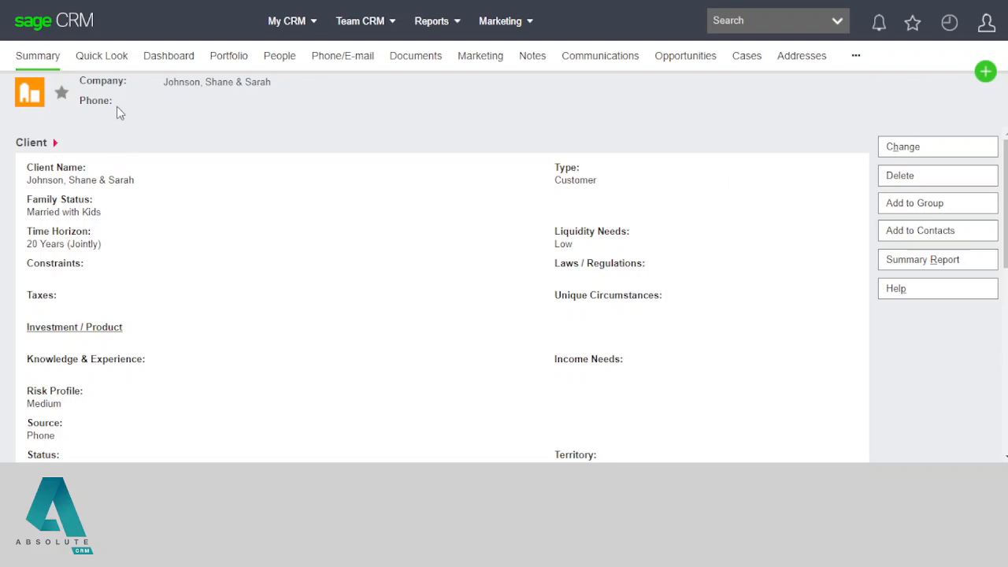
pyautogui.doubleClick(94, 81)
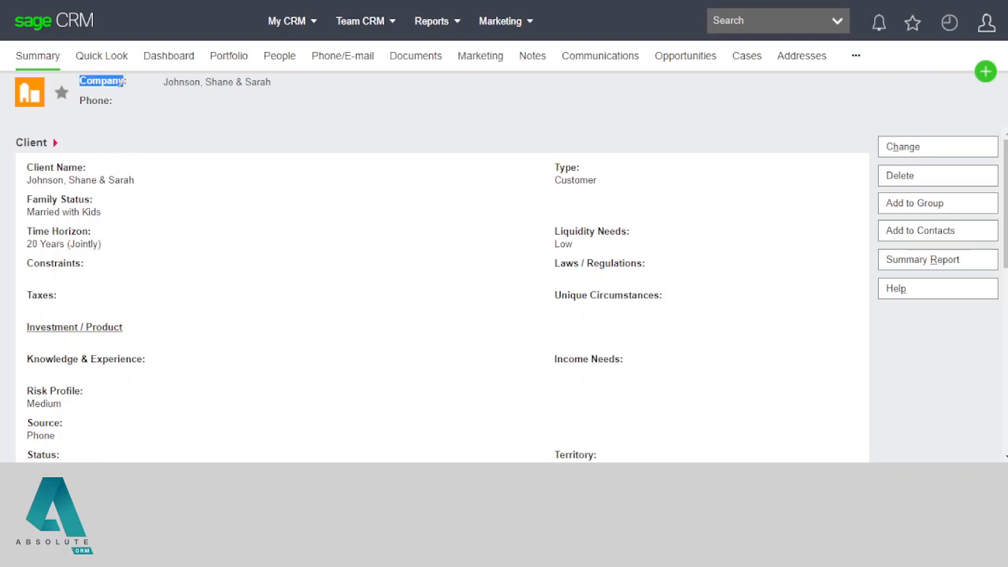
pyautogui.click(233, 129)
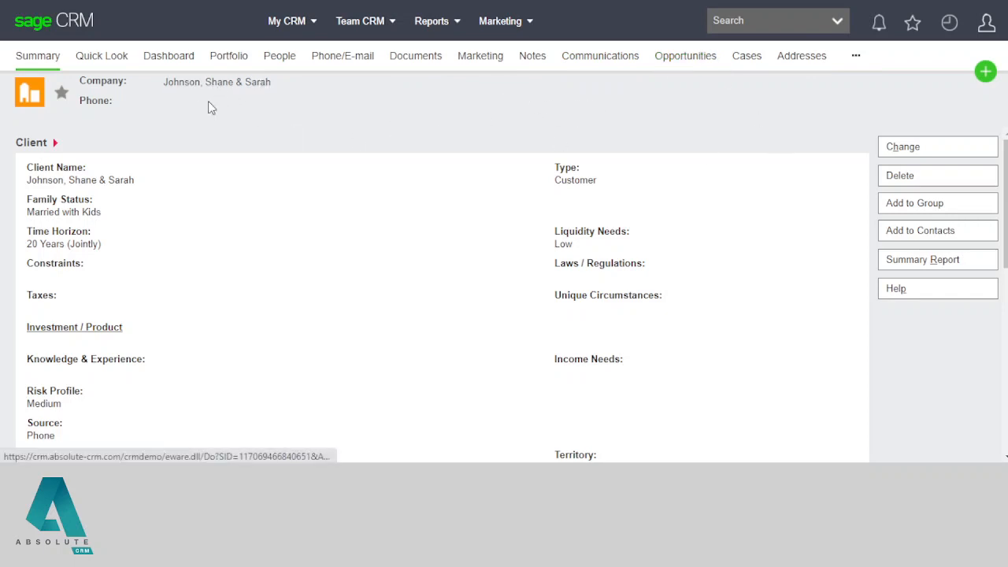
pyautogui.click(281, 63)
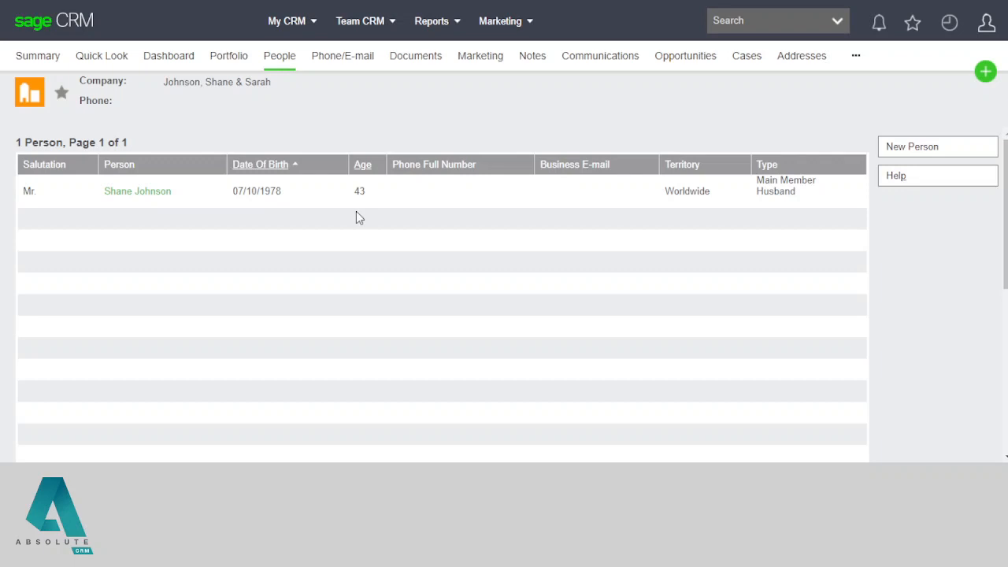
# Step: Open the listed person's Summary record: Mr., Male, Self-Employed, Worldwide territory
pyautogui.moveTo(378, 191); pyautogui.dragTo(356, 195)
pyautogui.click(382, 226)
pyautogui.moveTo(762, 180); pyautogui.dragTo(812, 200)
pyautogui.click(811, 200)
pyautogui.moveTo(252, 190); pyautogui.dragTo(292, 201)
pyautogui.moveTo(788, 185); pyautogui.dragTo(821, 203)
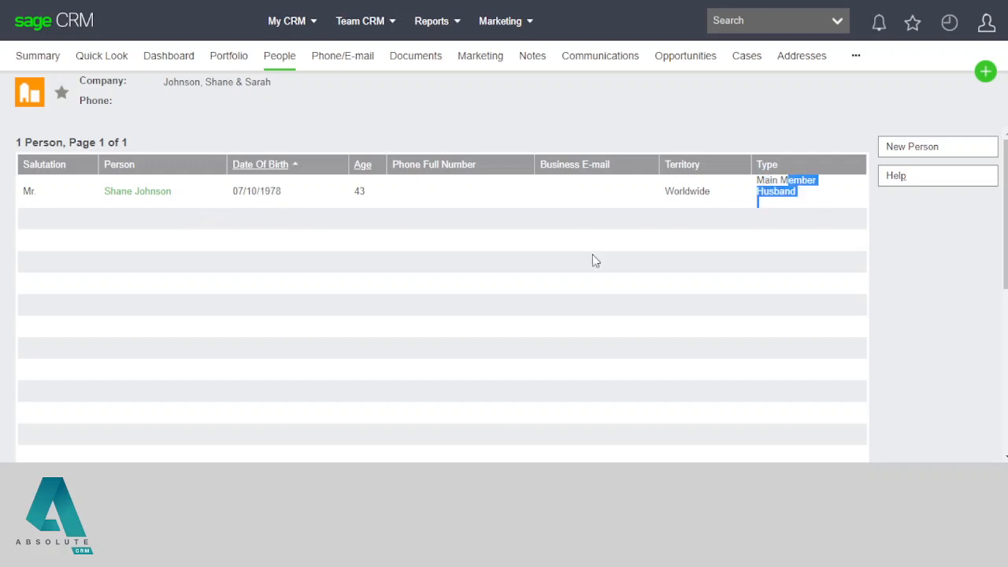
pyautogui.click(592, 253)
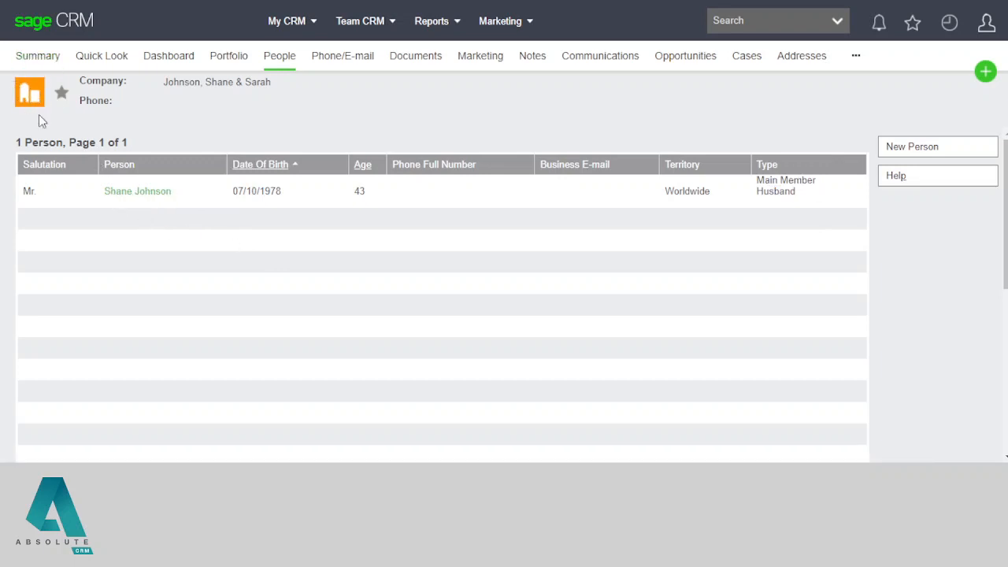
pyautogui.click(126, 196)
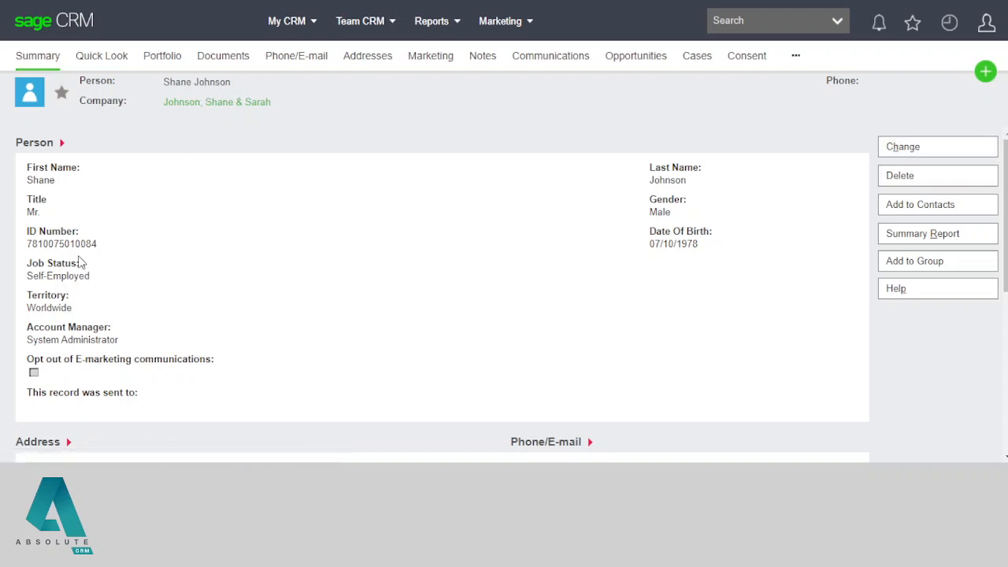
pyautogui.moveTo(31, 243); pyautogui.dragTo(76, 244)
pyautogui.click(637, 280)
pyautogui.click(220, 108)
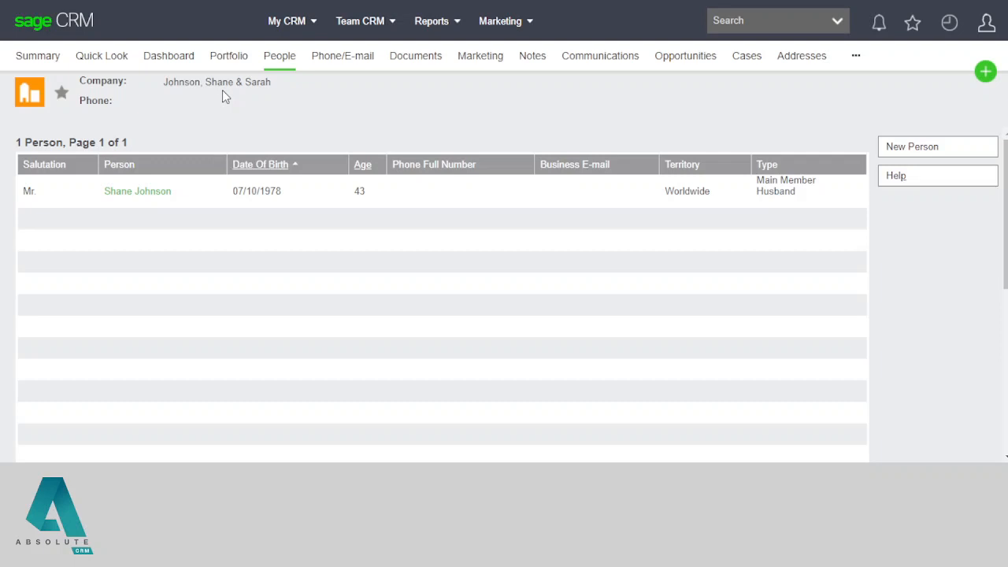
# Step: Create a new portfolio policy with client, person and Value As At Date 27/10/2021 prefilled
pyautogui.click(229, 66)
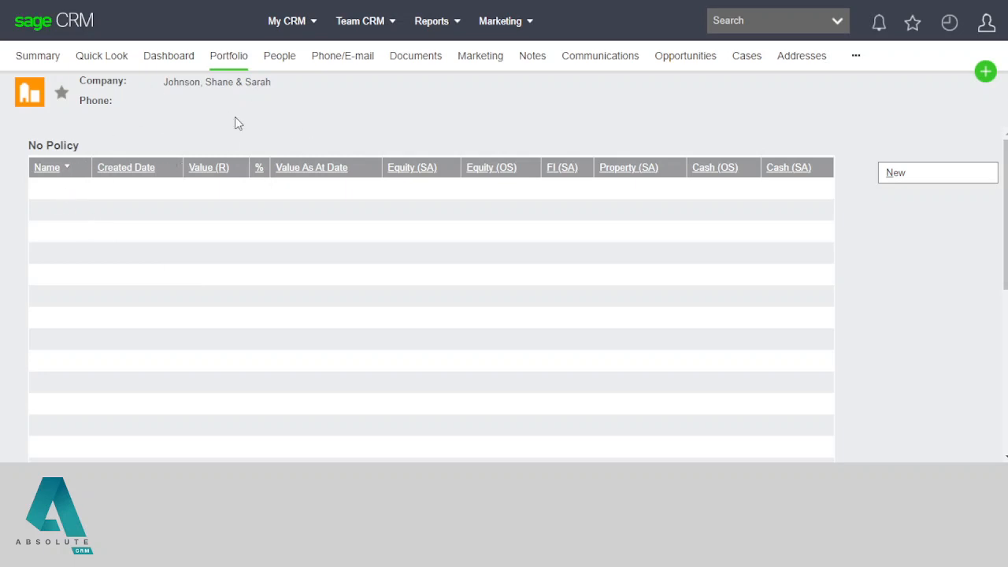
pyautogui.click(907, 185)
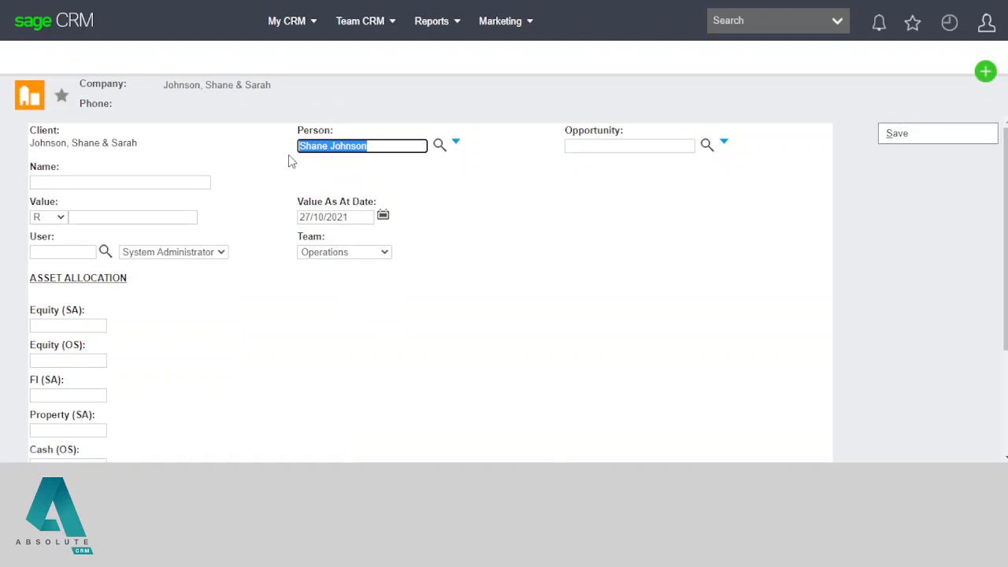
# Step: Name the policy Centaur UT and set its value to 1234000 from autofill
pyautogui.click(95, 183)
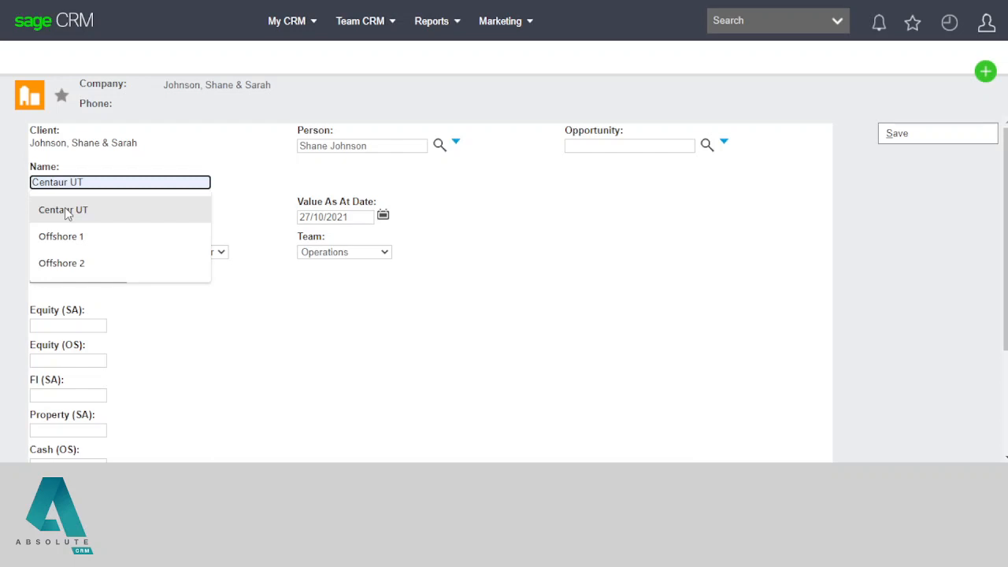
pyautogui.click(64, 208)
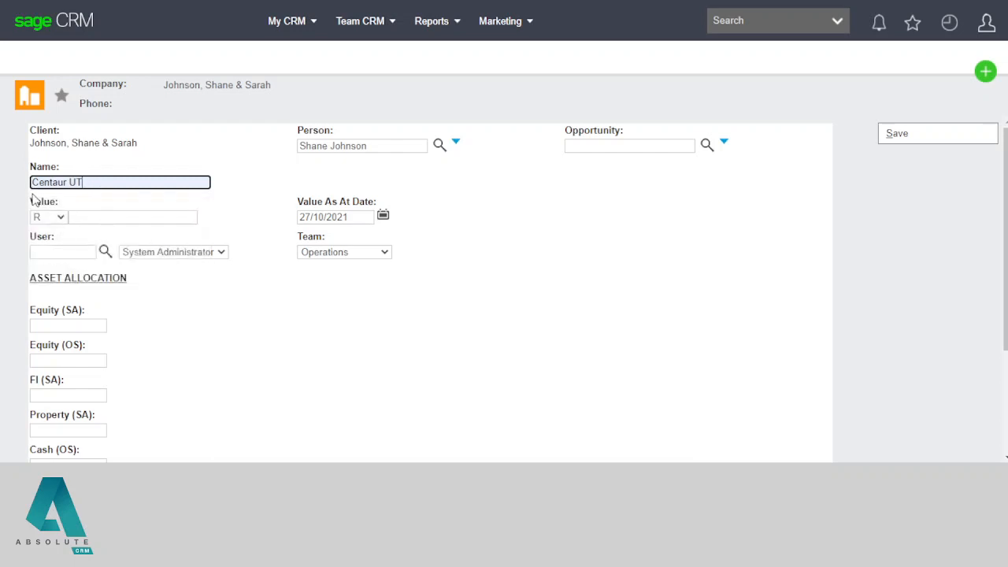
pyautogui.click(110, 216)
pyautogui.click(110, 249)
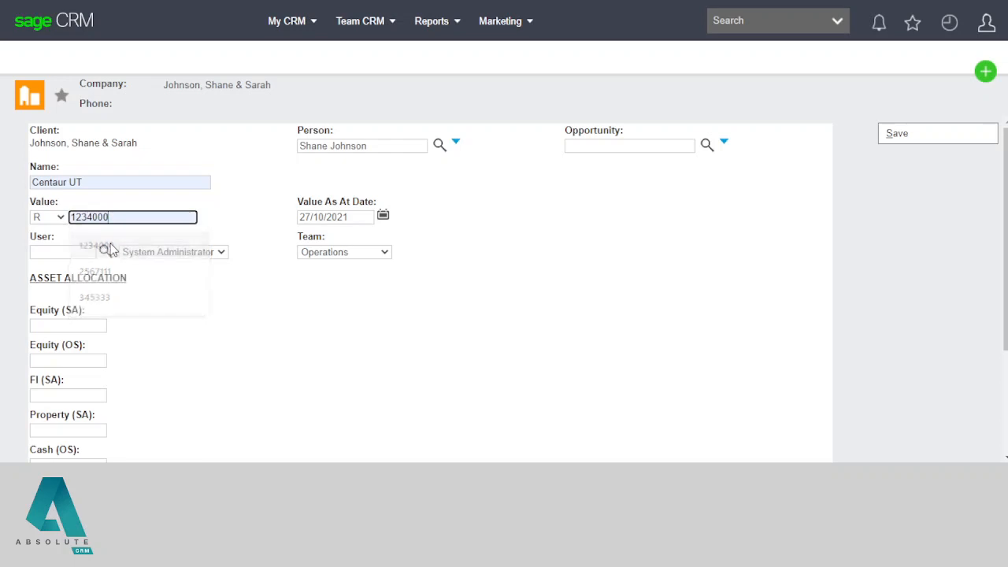
# Step: Keep R as the value currency and point out the Value As At Date label
pyautogui.doubleClick(36, 202)
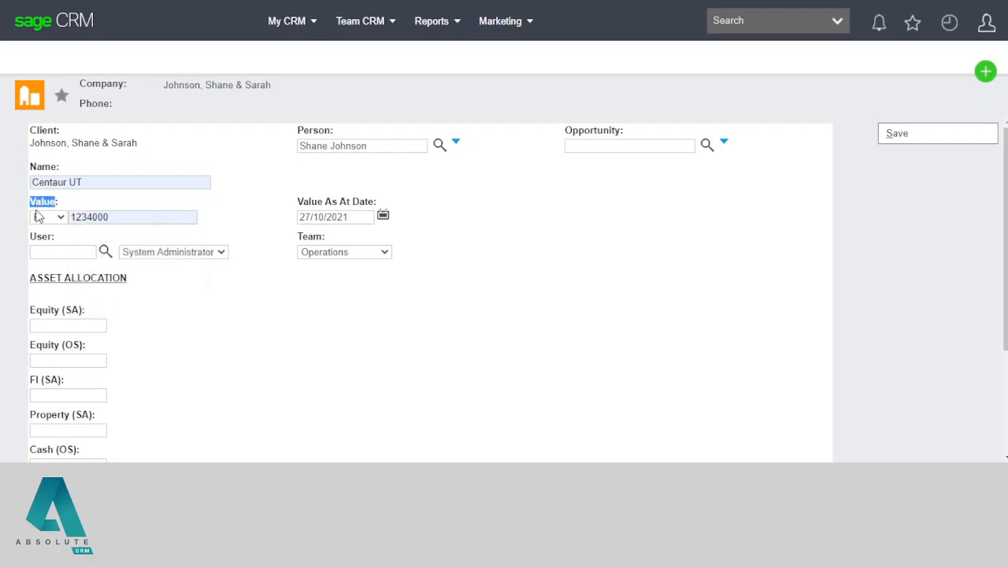
pyautogui.click(37, 217)
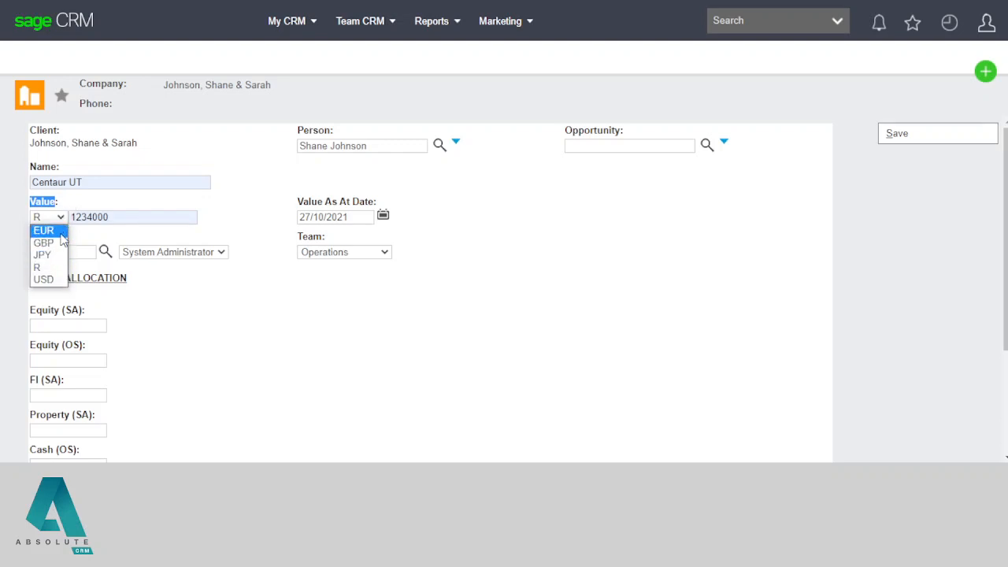
pyautogui.click(231, 240)
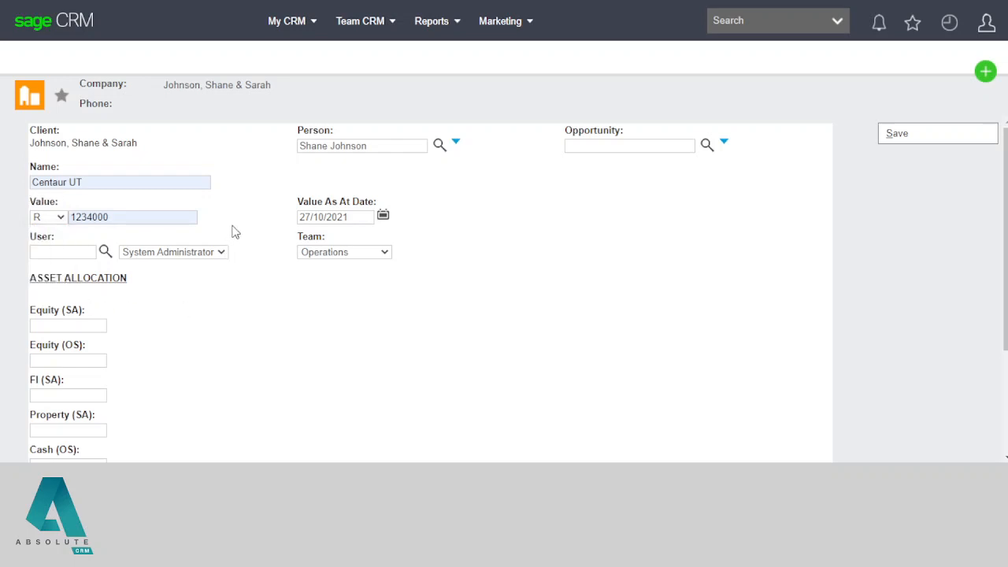
pyautogui.doubleClick(54, 201)
pyautogui.click(60, 219)
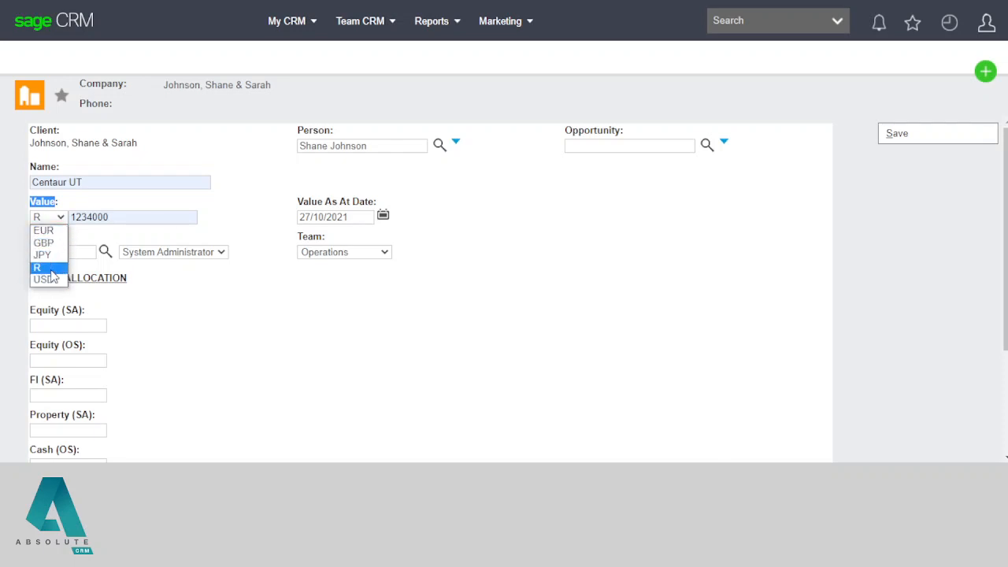
pyautogui.click(226, 226)
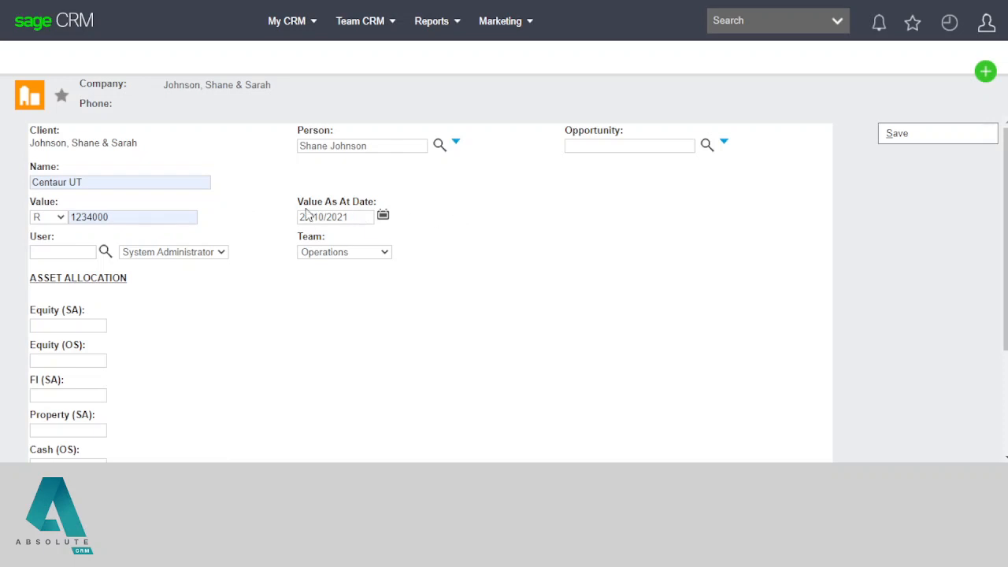
pyautogui.moveTo(297, 203); pyautogui.dragTo(380, 205)
pyautogui.doubleClick(337, 202)
pyautogui.doubleClick(363, 202)
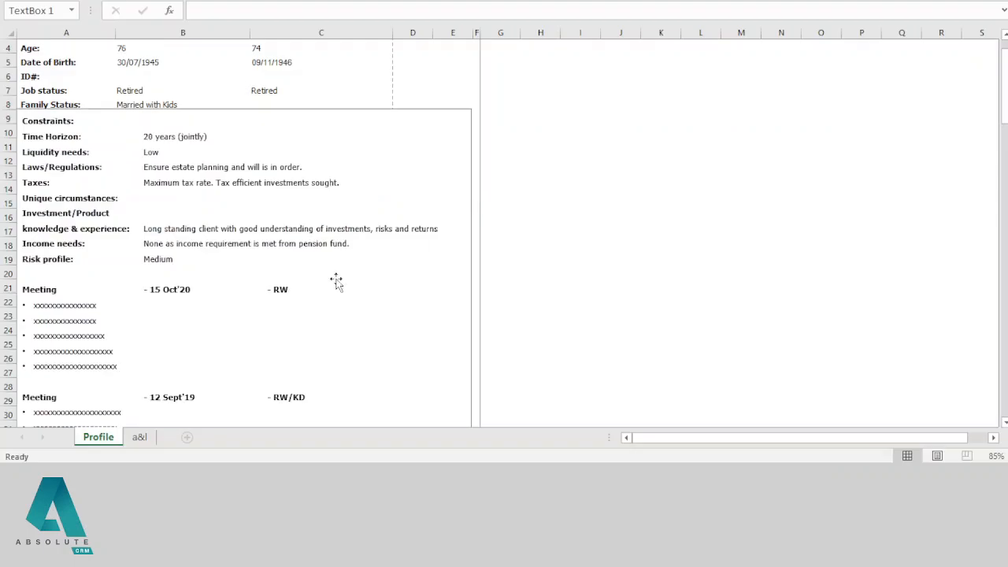
# Step: Review the Centaur UT and Offshore 30-Sep-20 and 30-Sep-21 values on Excel's a&l sheet
pyautogui.click(145, 437)
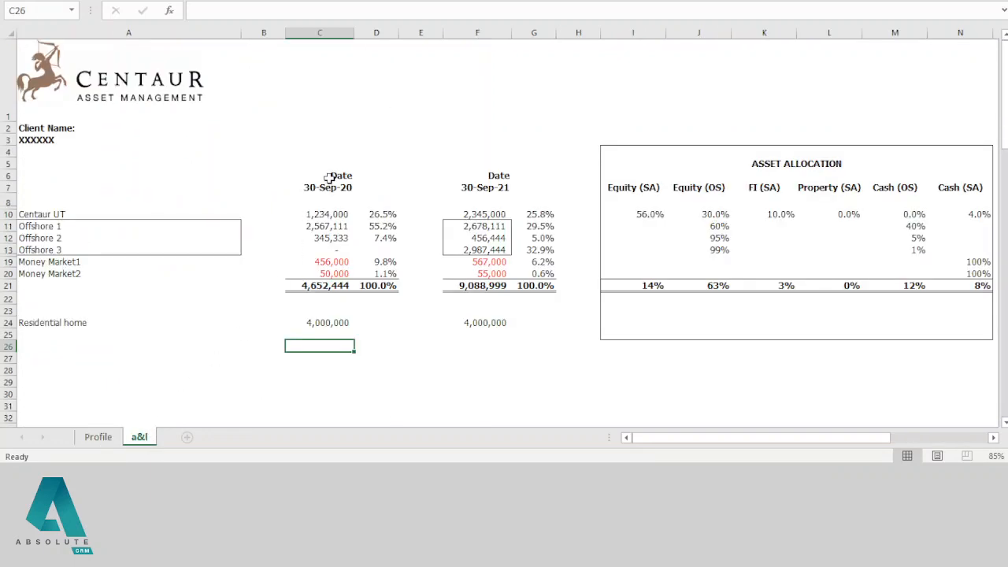
pyautogui.moveTo(334, 176); pyautogui.dragTo(329, 187)
pyautogui.moveTo(335, 274); pyautogui.dragTo(385, 319)
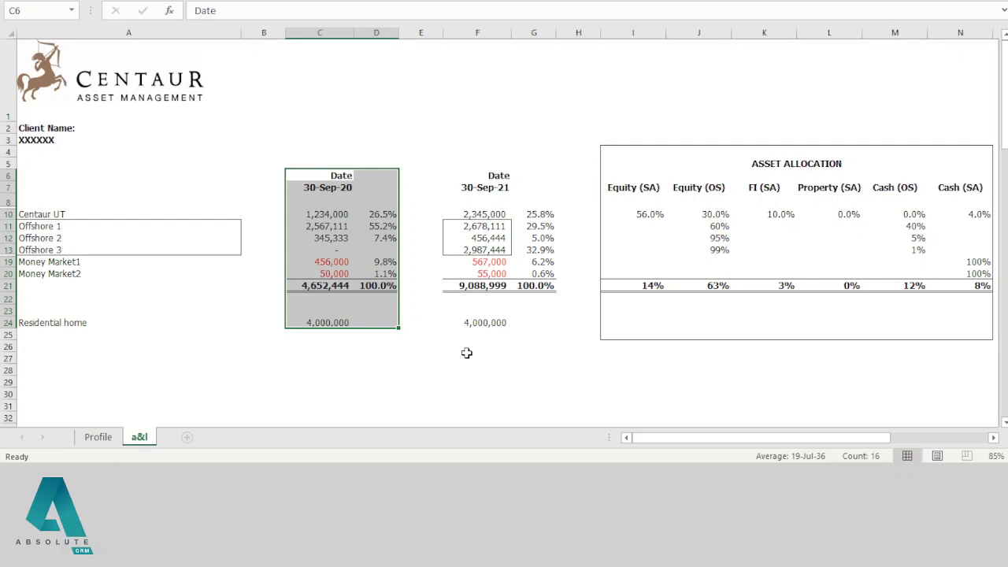
pyautogui.click(333, 228)
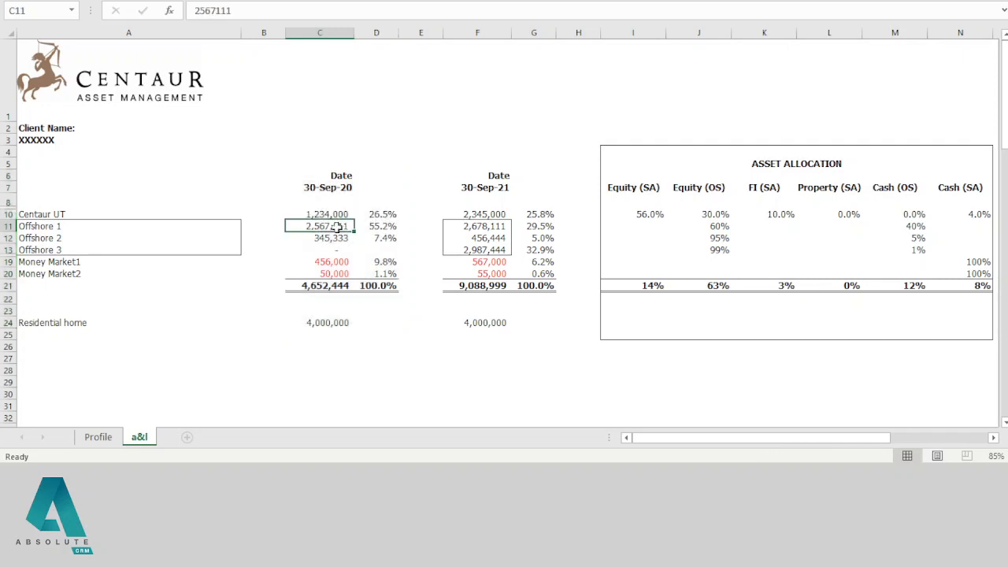
pyautogui.moveTo(342, 164); pyautogui.dragTo(528, 333)
pyautogui.click(344, 201)
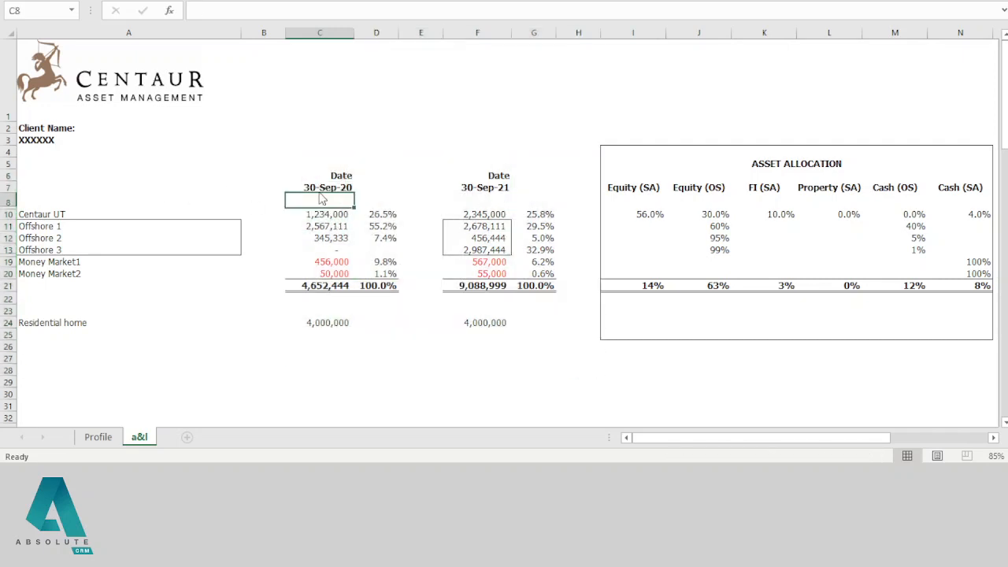
pyautogui.click(326, 226)
pyautogui.click(484, 249)
pyautogui.click(480, 213)
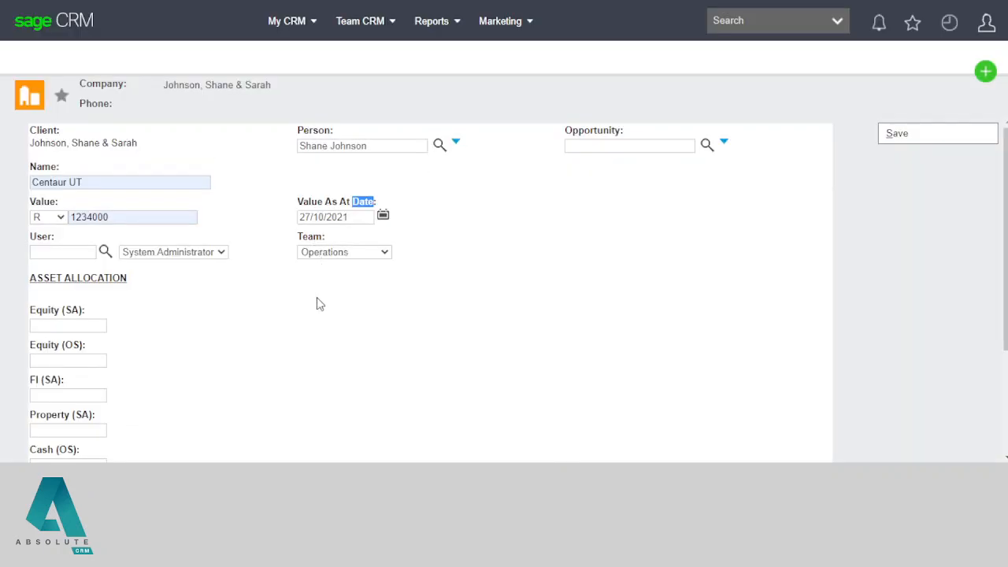
pyautogui.click(320, 304)
# Step: Point out the User and Team fields on the Centaur UT policy form
pyautogui.doubleClick(41, 236)
pyautogui.click(224, 299)
pyautogui.doubleClick(308, 236)
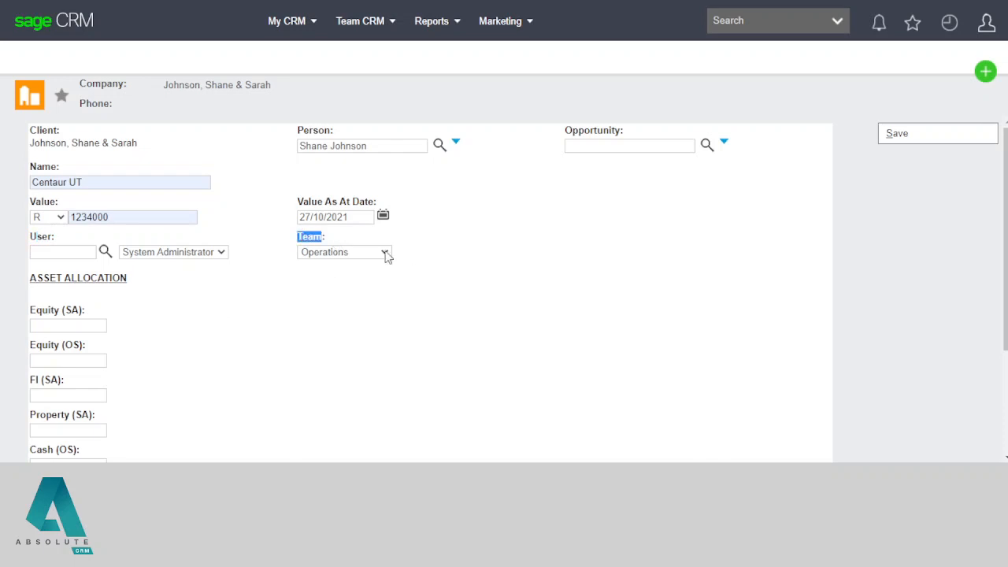
pyautogui.click(344, 305)
# Step: Enter asset allocation Equity (SA) 56, Equity (OS) 30 and FI (SA) 10, checking Excel
pyautogui.scroll(-1, 307, 305)
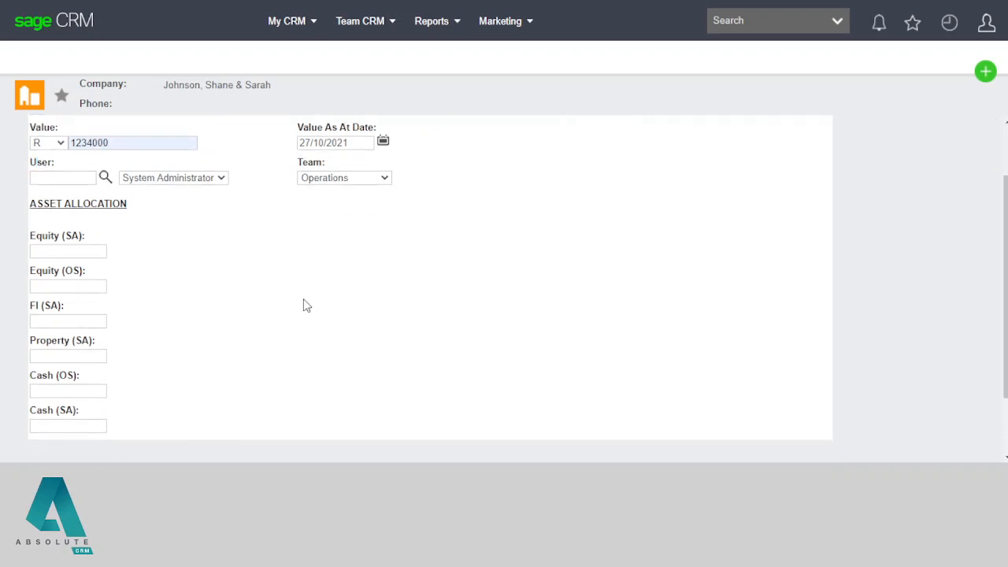
pyautogui.scroll(-1, 307, 306)
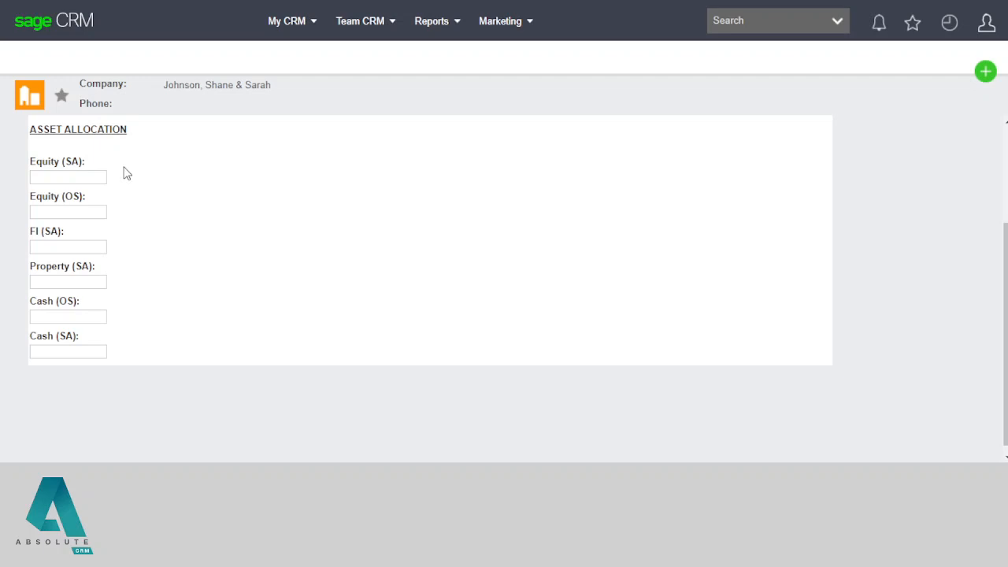
pyautogui.click(70, 177)
pyautogui.click(65, 203)
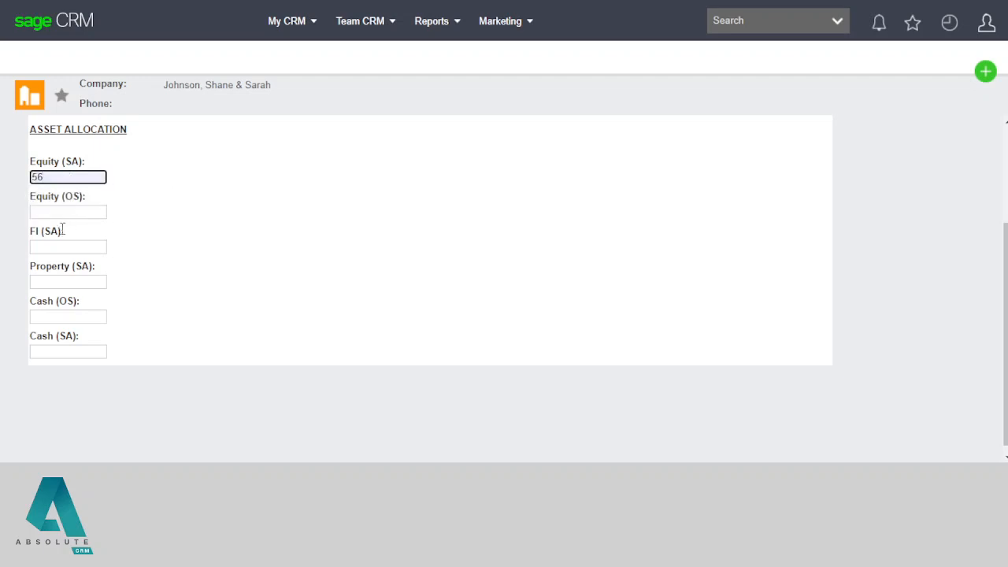
pyautogui.click(63, 213)
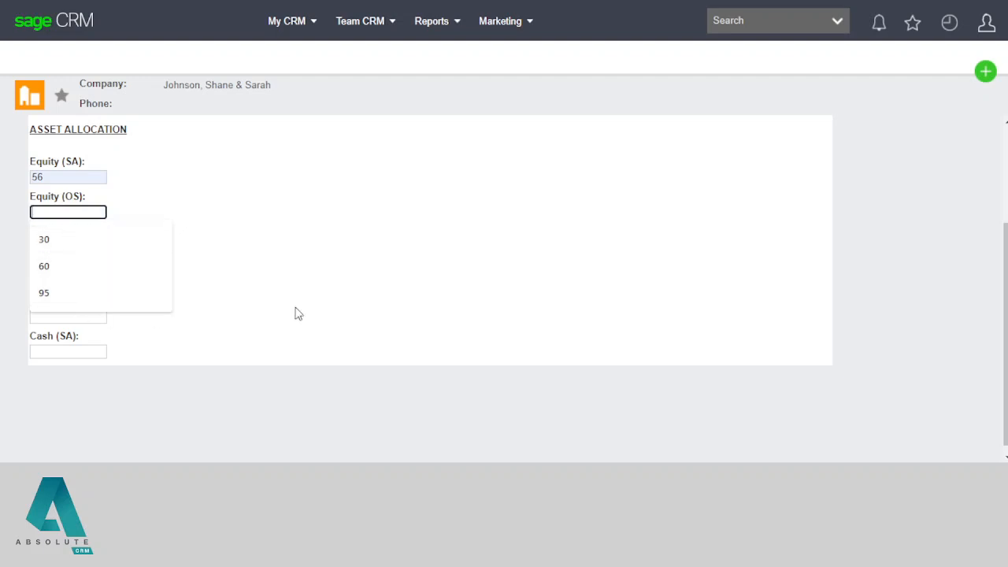
pyautogui.click(94, 248)
pyautogui.hotkey('alt', 'Tab')
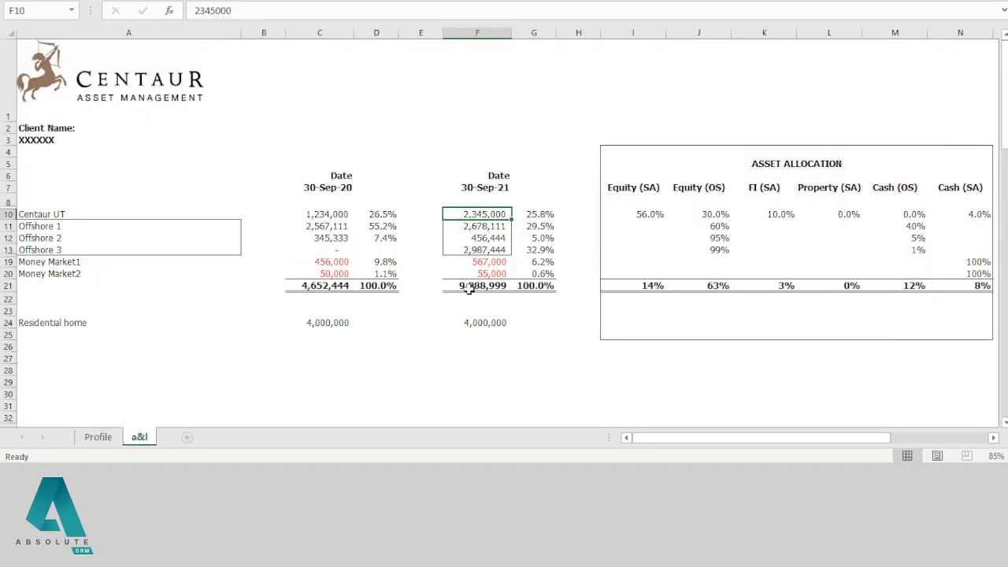
pyautogui.hotkey('alt', 'Tab')
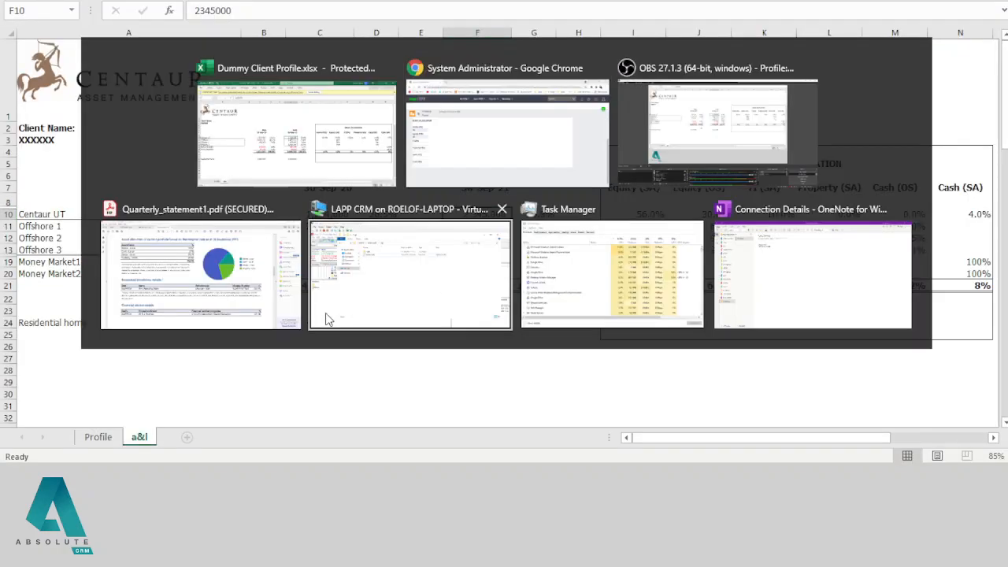
pyautogui.click(64, 246)
pyautogui.click(69, 280)
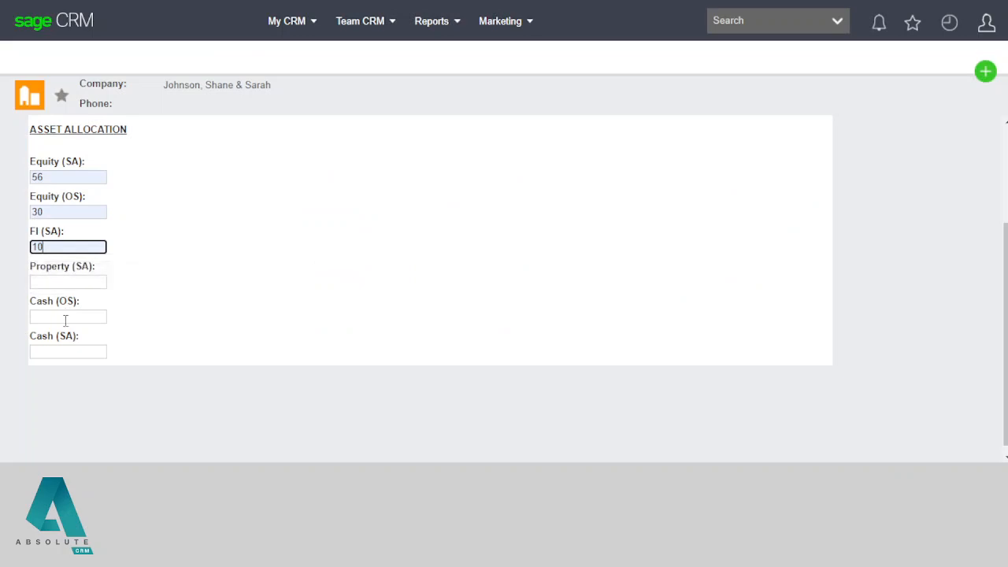
# Step: Set the Cash (SA) allocation to 4 after checking the Excel figures
pyautogui.click(70, 285)
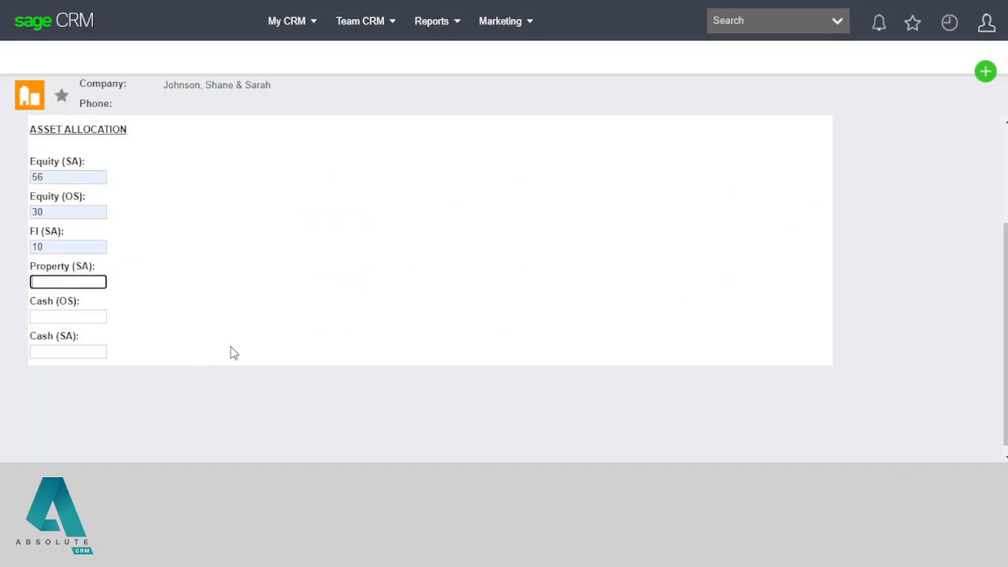
pyautogui.hotkey('alt', 'Tab')
pyautogui.hotkey('alt', 'Tab')
pyautogui.click(65, 351)
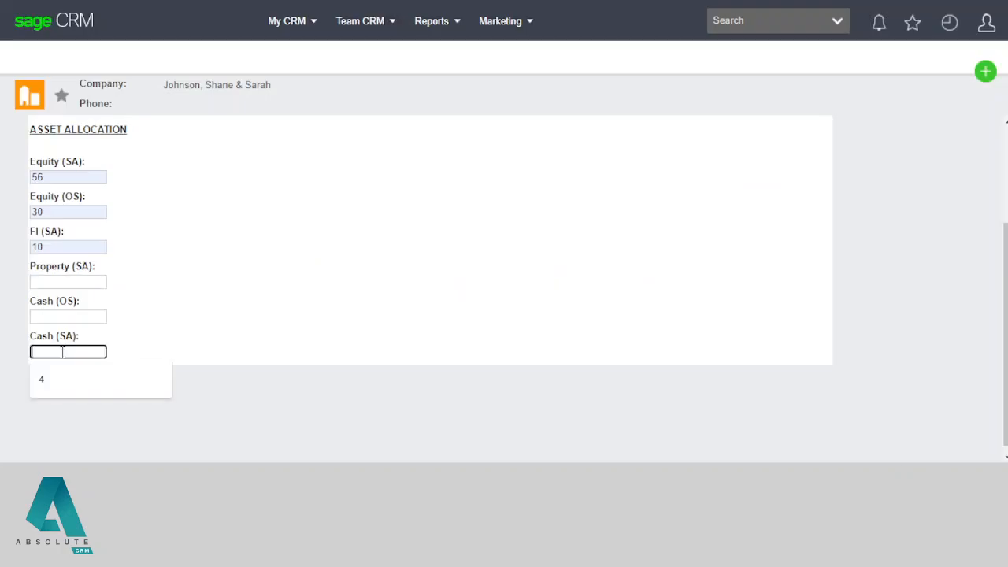
pyautogui.click(120, 367)
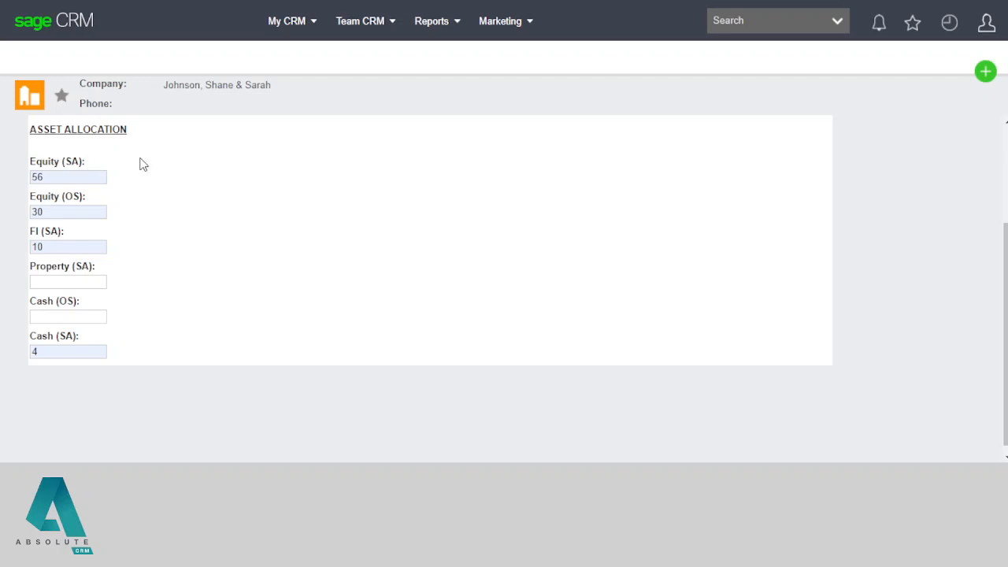
# Step: Review the entered allocations: 56, 30, 10 and 4
pyautogui.doubleClick(57, 181)
pyautogui.doubleClick(57, 214)
pyautogui.doubleClick(43, 247)
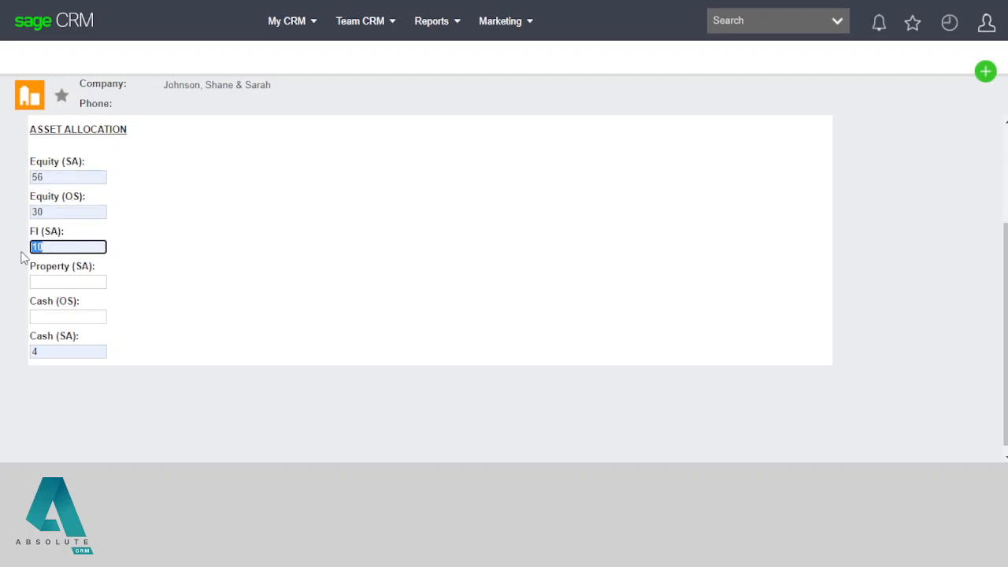
pyautogui.doubleClick(52, 353)
pyautogui.click(228, 324)
# Step: Clear Equity (OS) and re-enter 30 from its autofill list
pyautogui.moveTo(56, 210); pyautogui.dragTo(2, 215)
pyautogui.press('BackSpace')
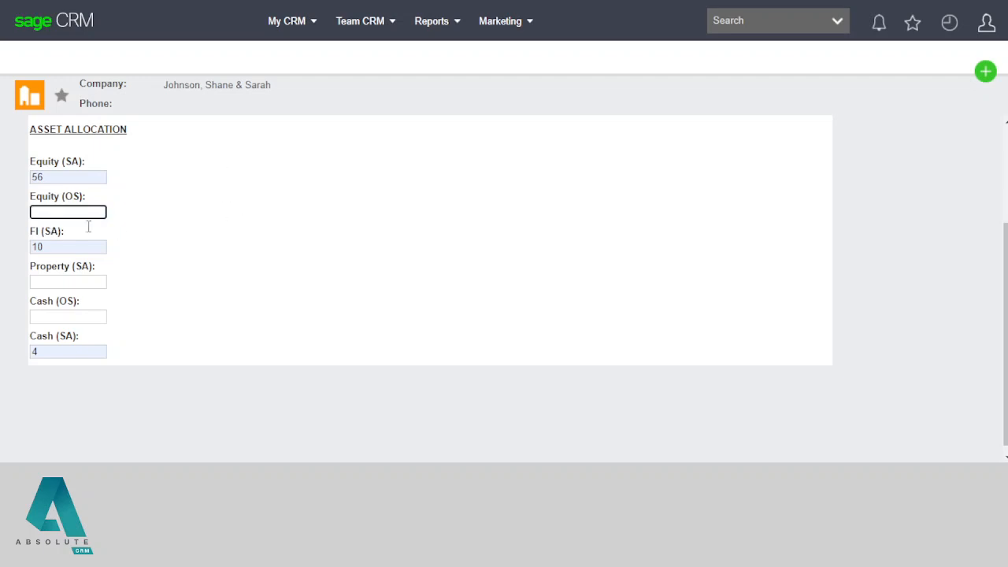
pyautogui.click(211, 249)
pyautogui.click(66, 210)
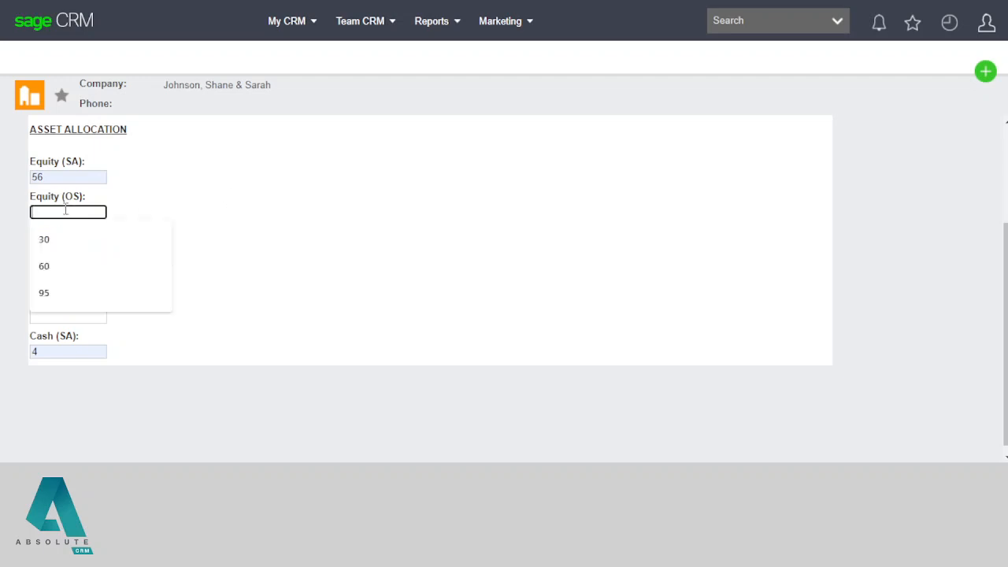
pyautogui.press('Down')
pyautogui.press('Return')
pyautogui.click(164, 253)
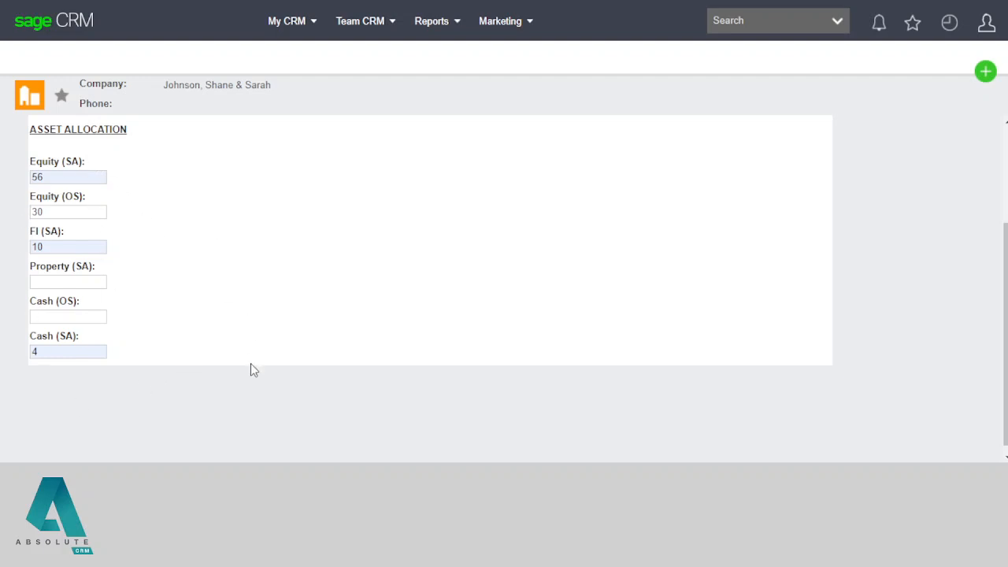
pyautogui.scroll(3, 297, 301)
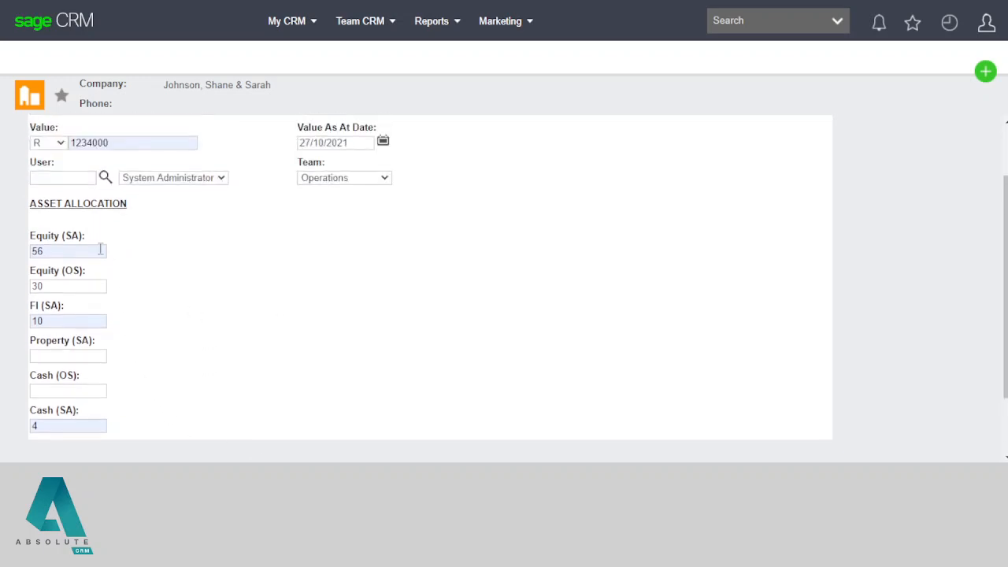
# Step: Review the filled Centaur UT form, including the Opportunity field, and save it
pyautogui.scroll(1, 474, 304)
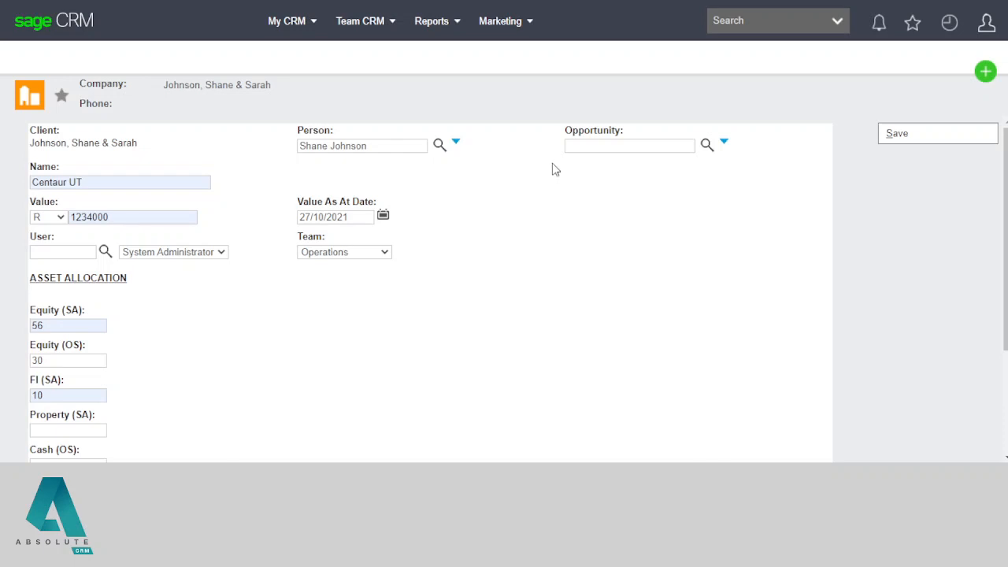
pyautogui.doubleClick(586, 130)
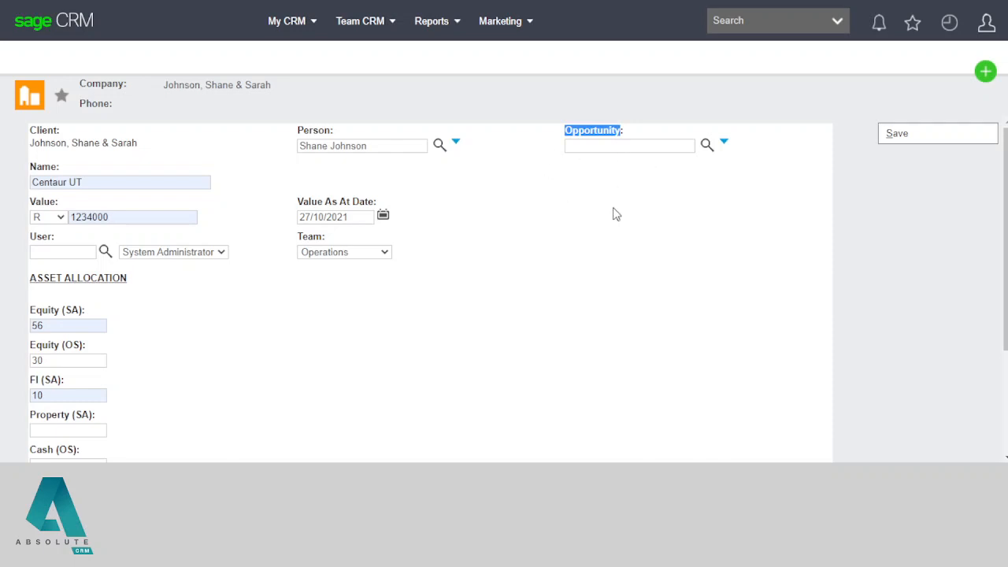
pyautogui.click(661, 211)
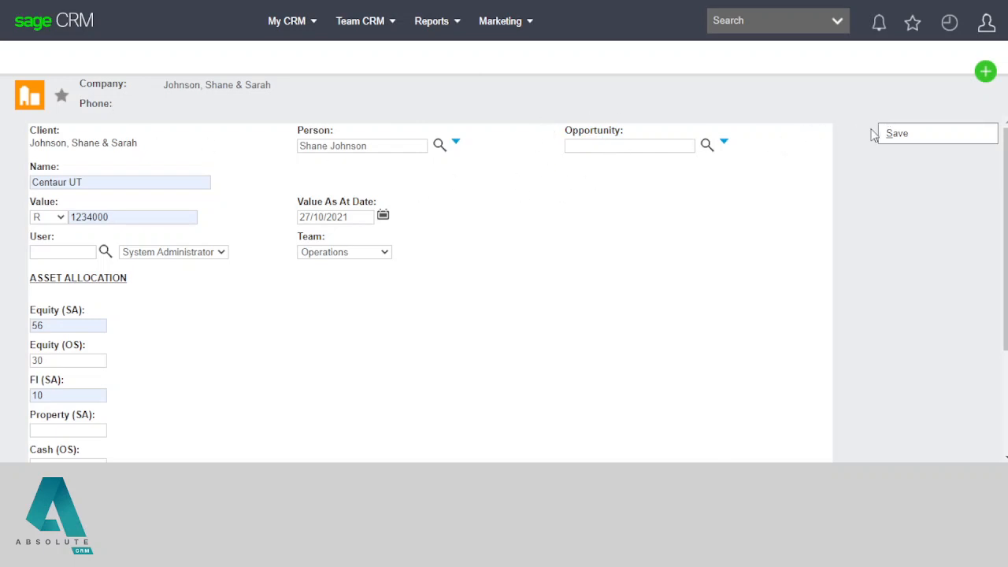
pyautogui.click(905, 136)
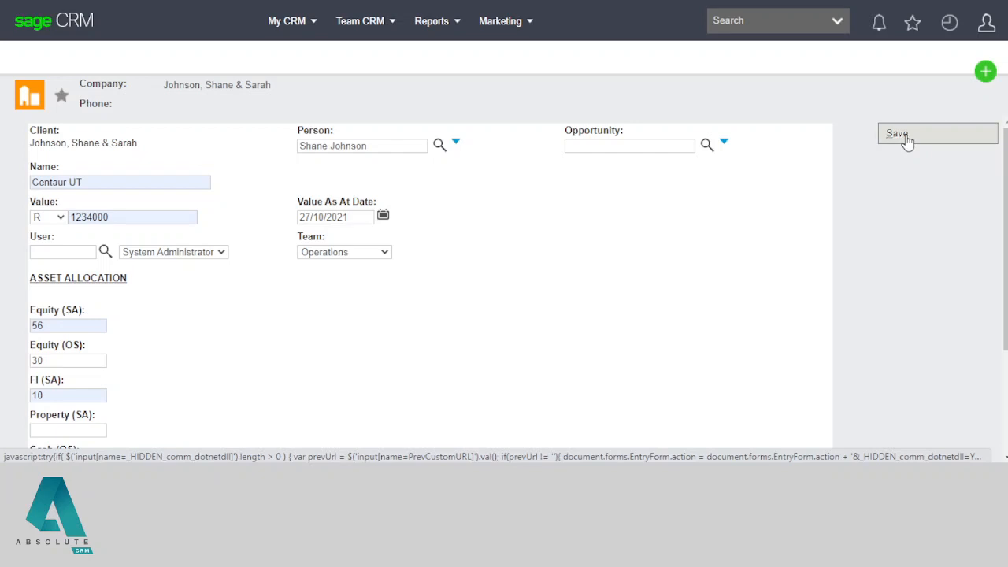
# Step: Finish saving Centaur UT and review its summary: R 1,234,000.00, state Logged
pyautogui.click(905, 136)
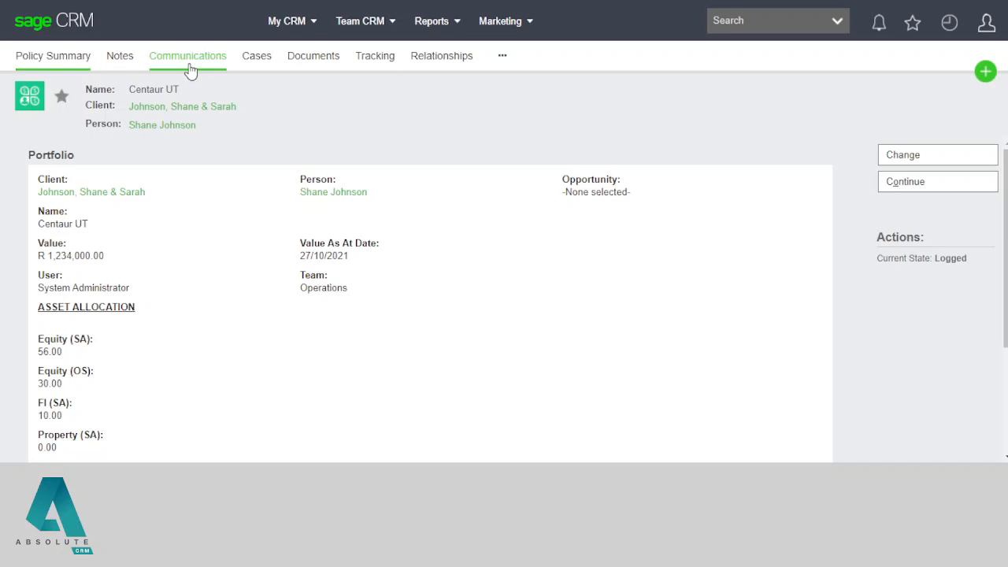
pyautogui.scroll(-1, 201, 323)
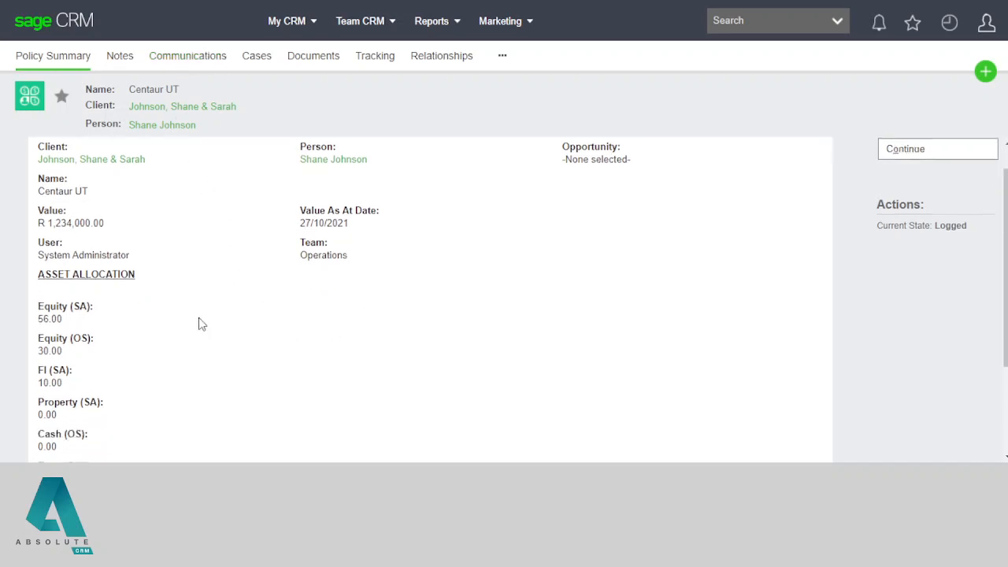
pyautogui.scroll(-3, 200, 323)
pyautogui.scroll(4, 198, 322)
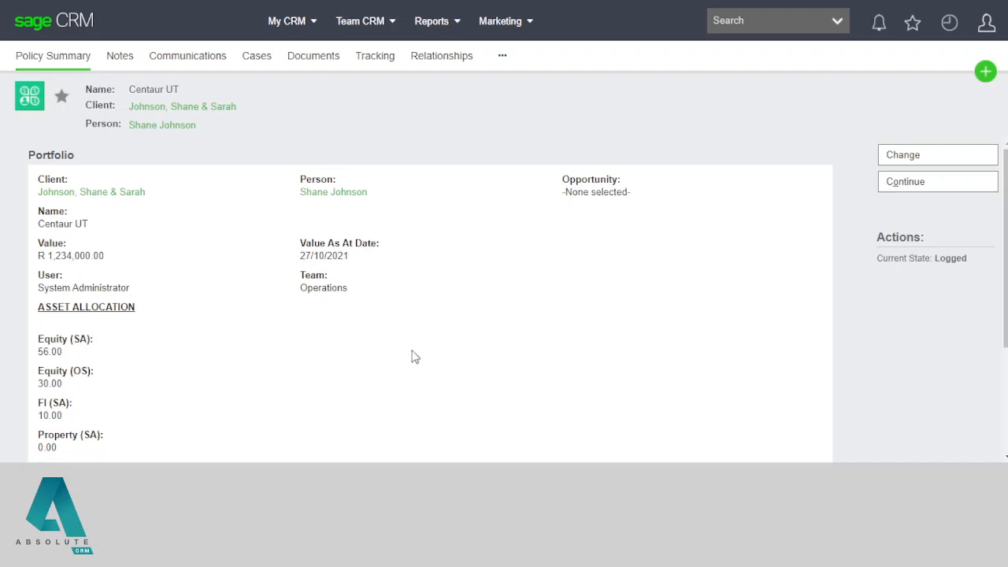
# Step: Point out the Centaur UT policy's Value and Value As At Date, then open the client's summary
pyautogui.moveTo(38, 256); pyautogui.dragTo(91, 260)
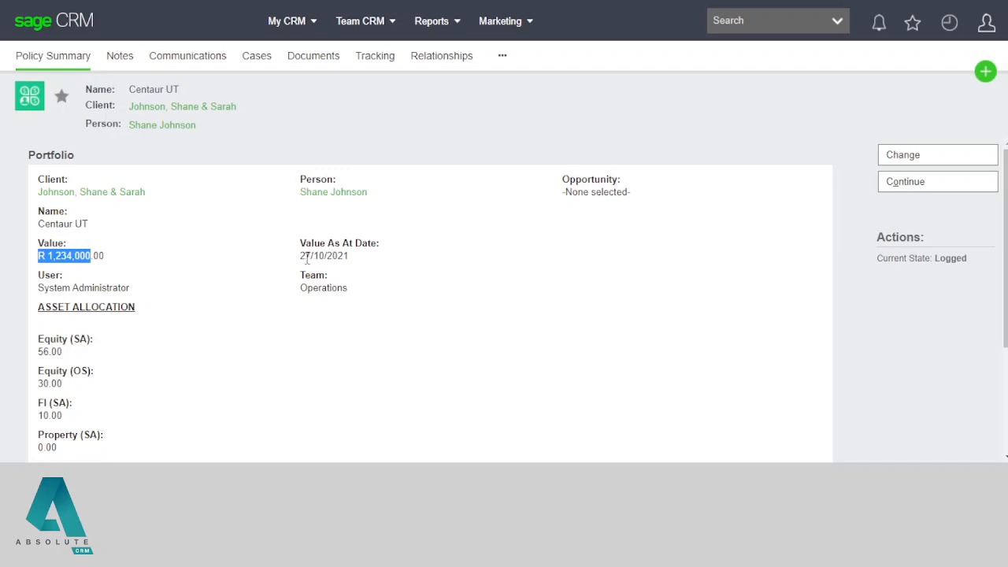
pyautogui.moveTo(304, 255); pyautogui.dragTo(29, 256)
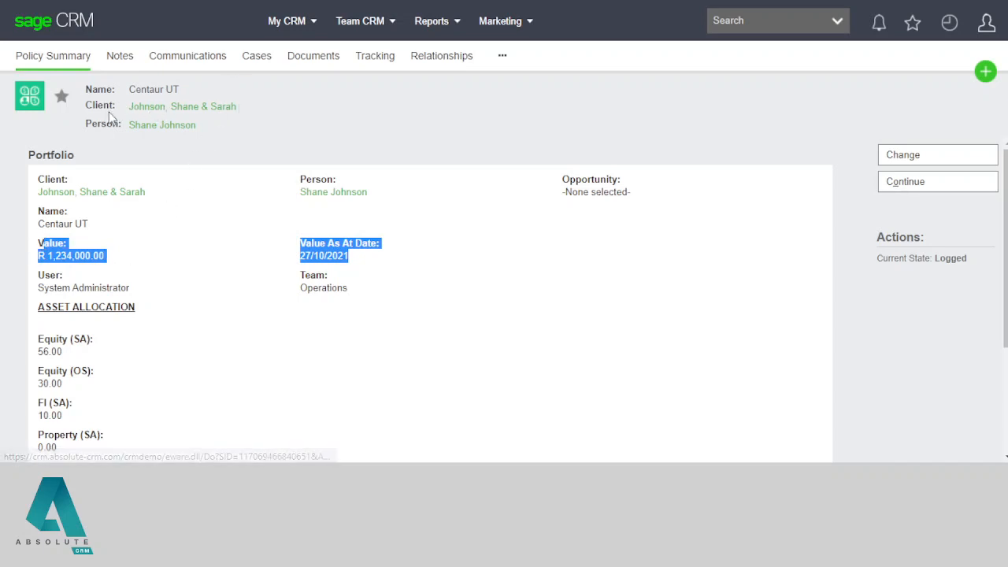
pyautogui.click(151, 113)
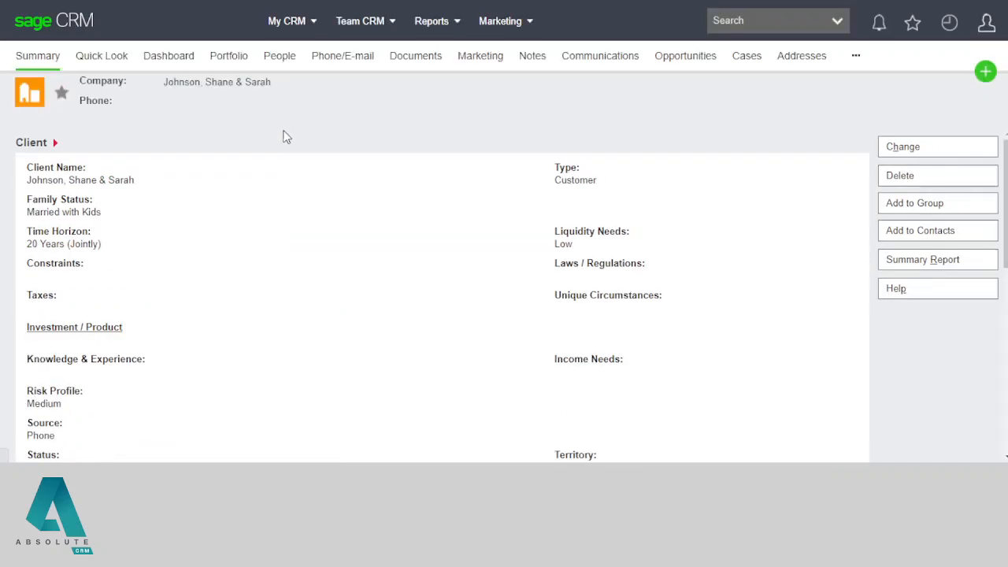
# Step: Show the client's Portfolio list and highlight Centaur UT's 100% share
pyautogui.click(230, 59)
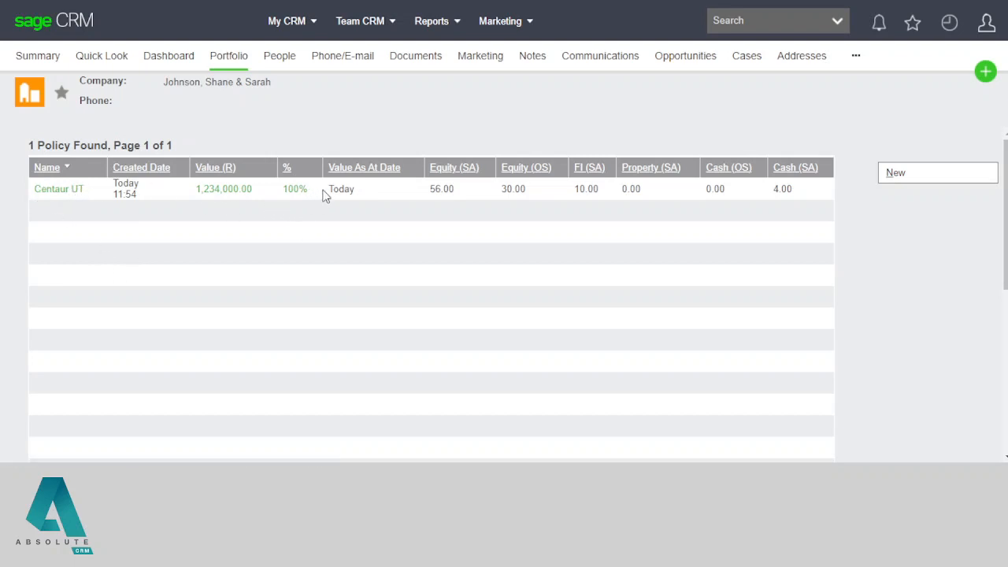
pyautogui.moveTo(320, 188); pyautogui.dragTo(281, 190)
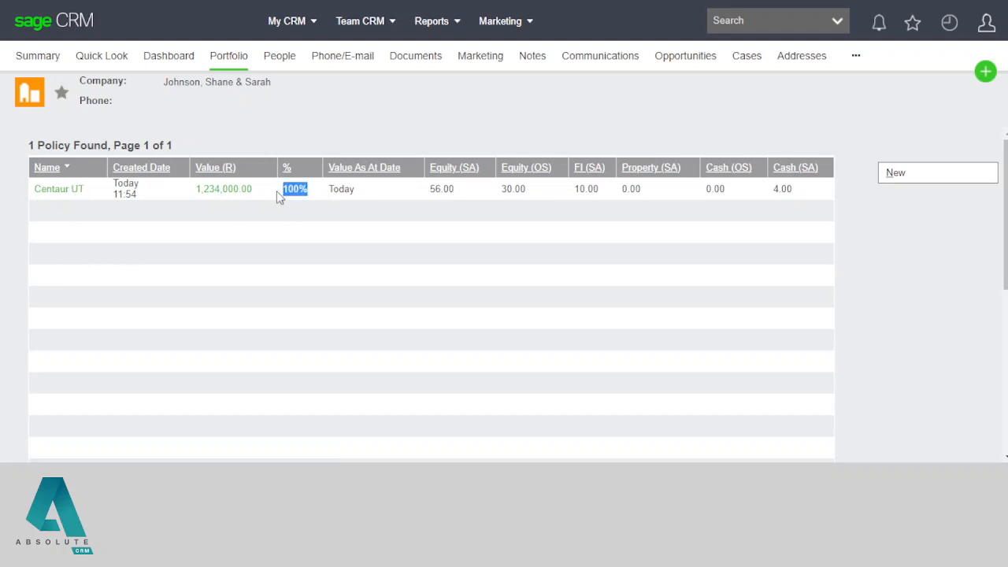
pyautogui.click(285, 234)
# Step: Start a new policy named Offshore 1 with value 2567111
pyautogui.click(911, 183)
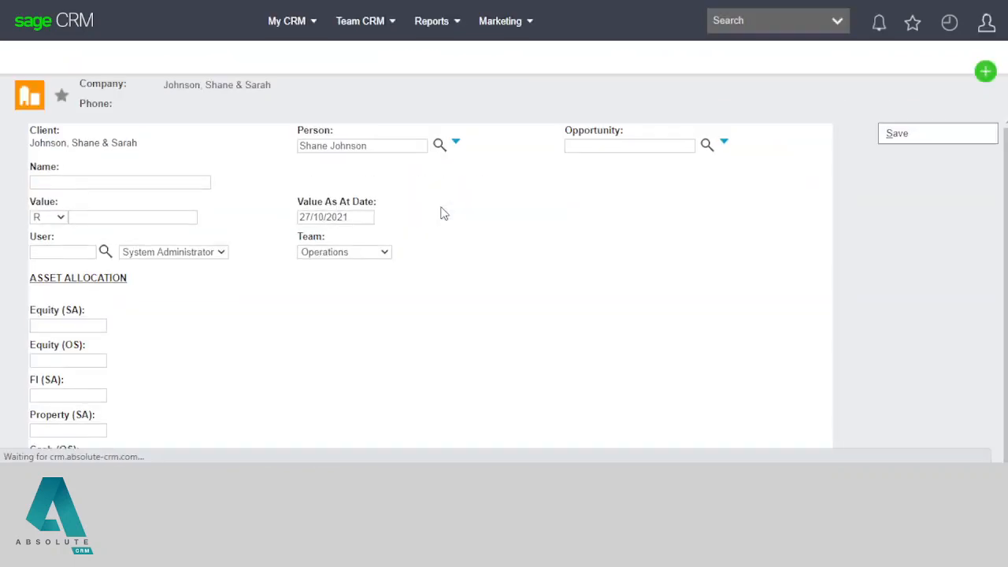
pyautogui.click(101, 181)
pyautogui.click(83, 235)
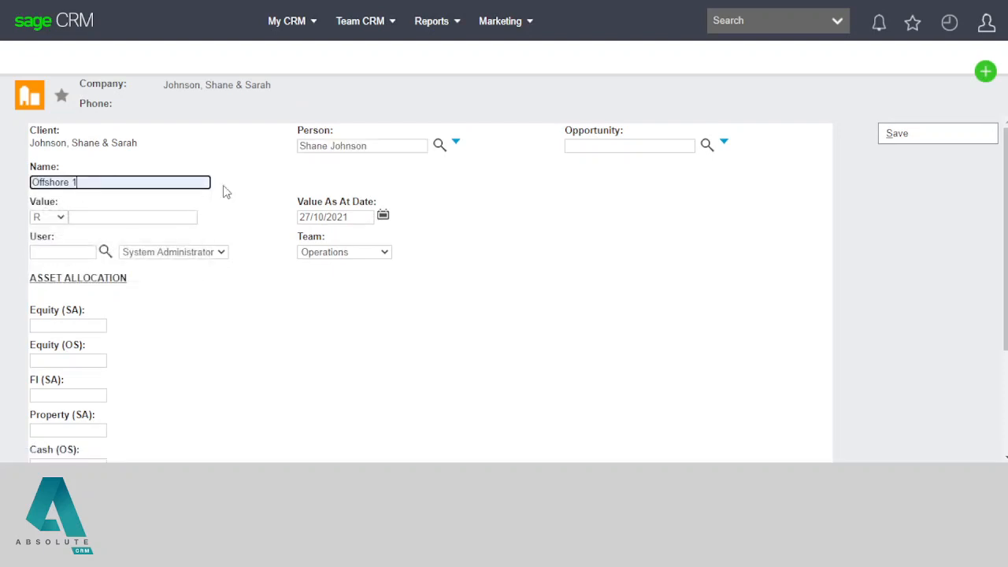
pyautogui.click(100, 217)
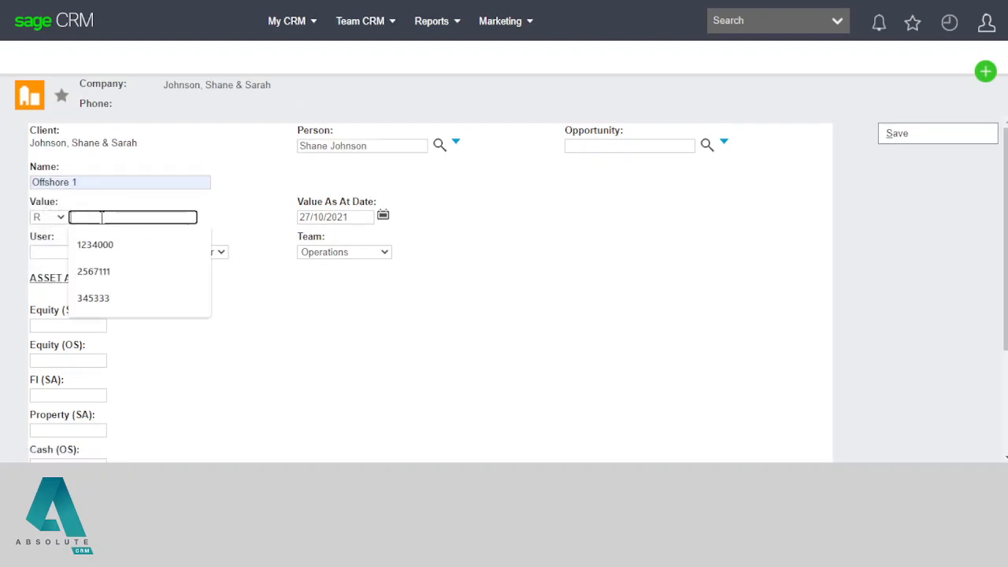
pyautogui.click(117, 272)
pyautogui.scroll(-3, 306, 299)
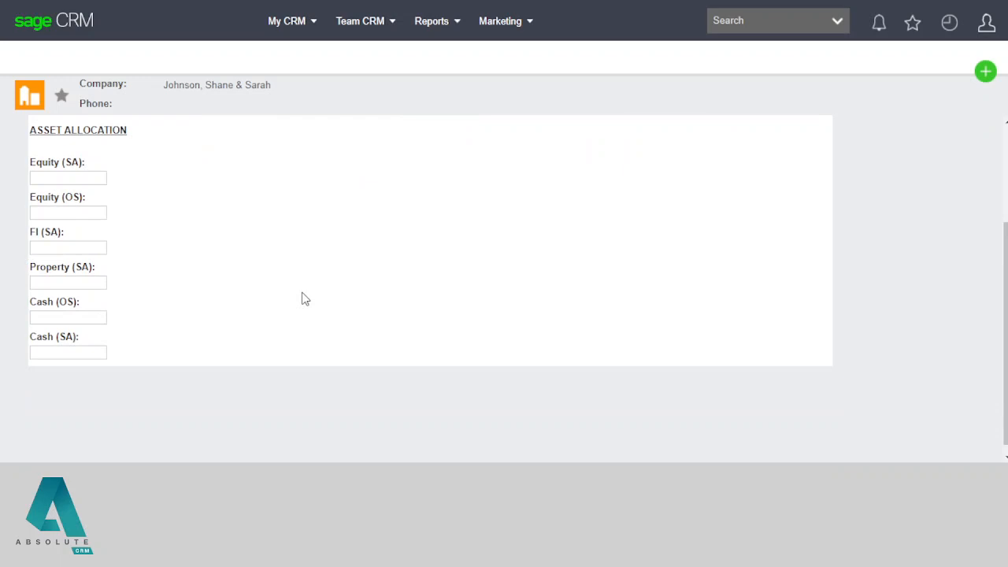
# Step: Check the Centaur allocation spreadsheet and leave Equity (SA) empty
pyautogui.click(93, 179)
pyautogui.click(85, 204)
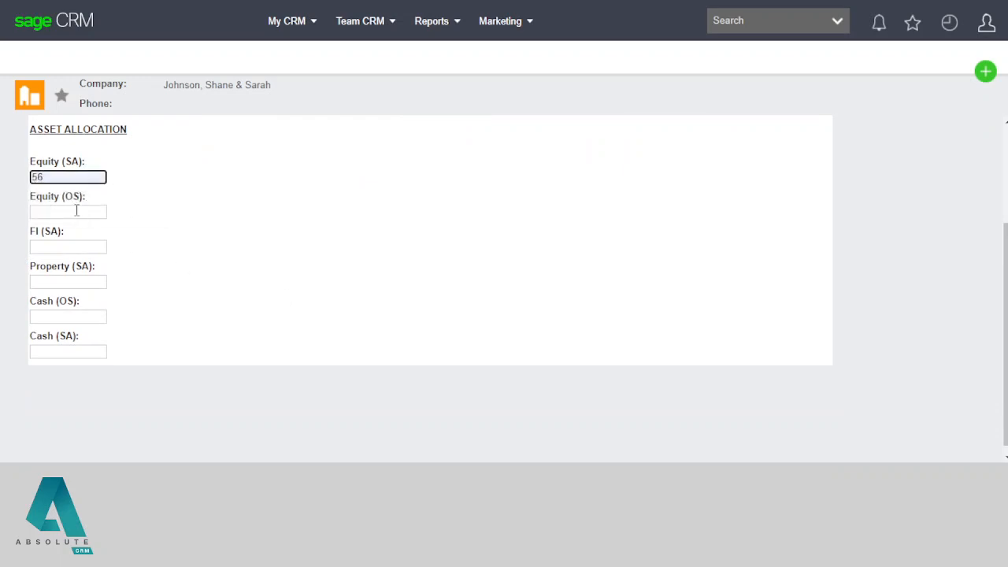
pyautogui.hotkey('alt', 'Tab')
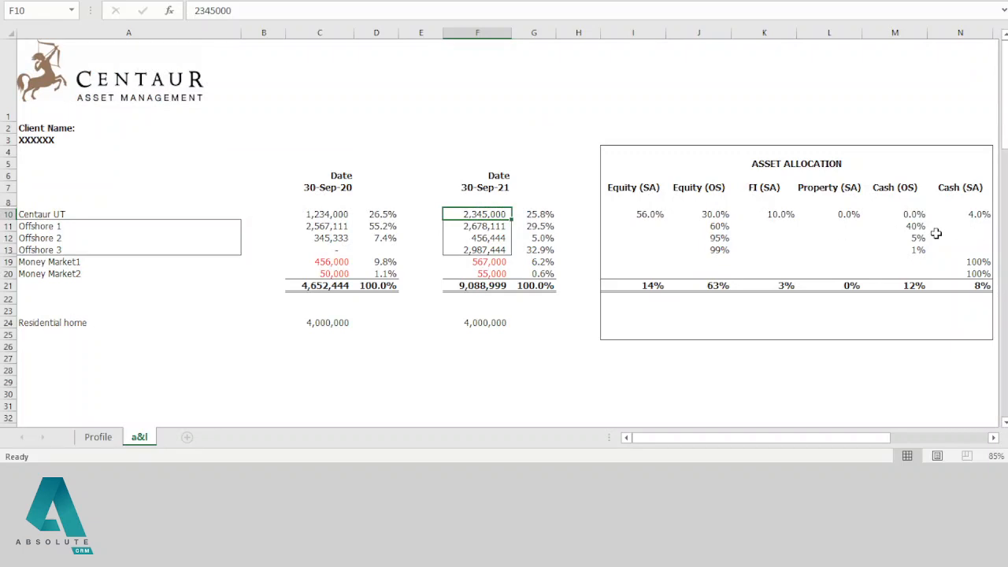
pyautogui.hotkey('alt', 'Tab')
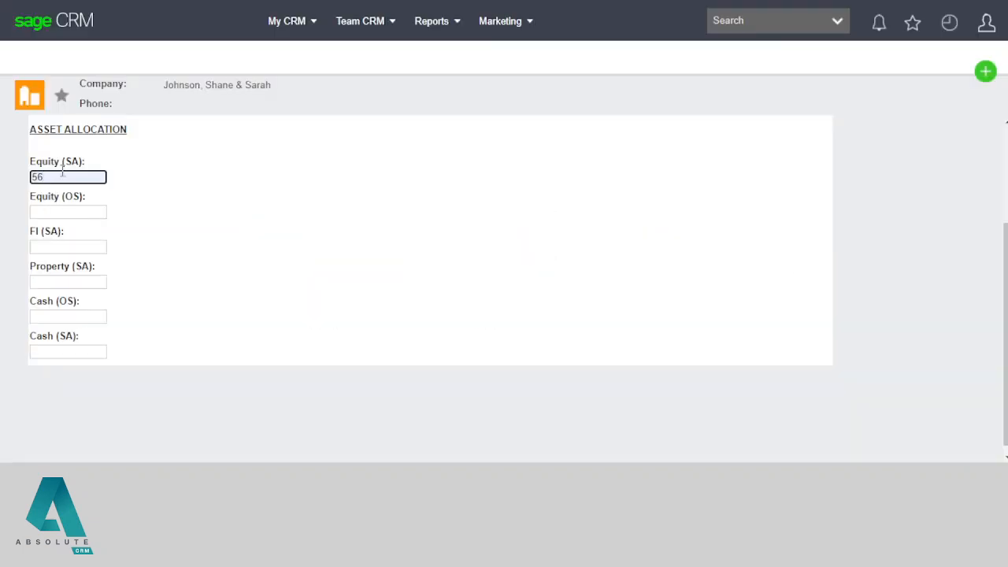
pyautogui.moveTo(63, 176); pyautogui.dragTo(5, 178)
pyautogui.press('BackSpace')
# Step: Allocate Equity (OS) 60 and Cash (OS) 40, then save the Offshore 1 policy
pyautogui.click(51, 212)
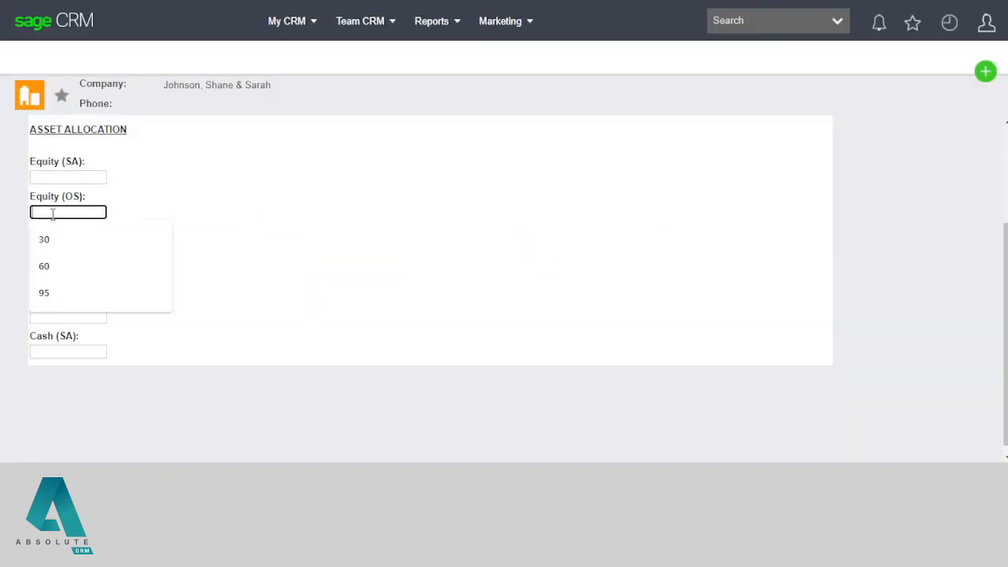
pyautogui.write('60')
pyautogui.press('Tab')
pyautogui.press('Tab')
pyautogui.press('Tab')
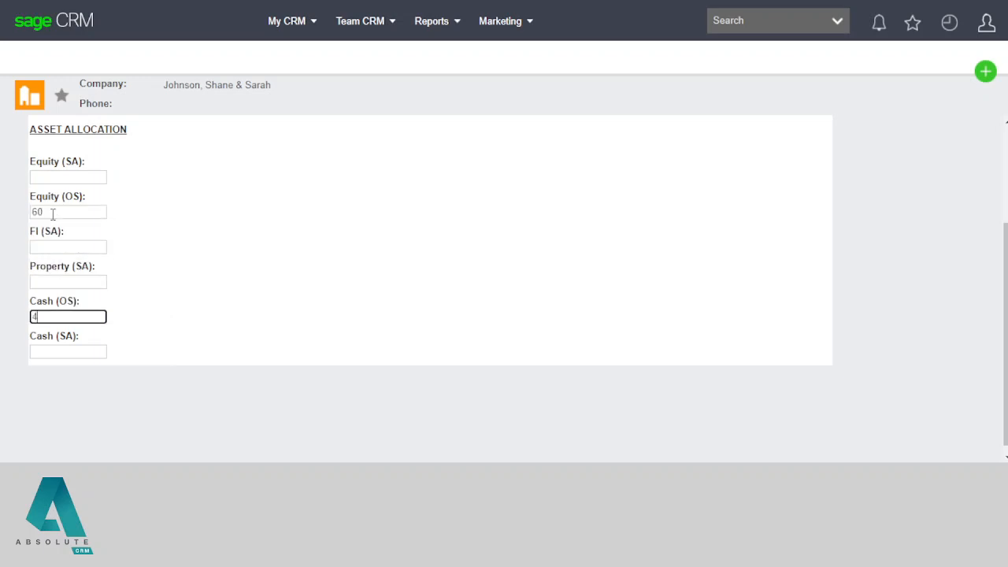
pyautogui.write('40')
pyautogui.click(249, 268)
pyautogui.scroll(2, 284, 302)
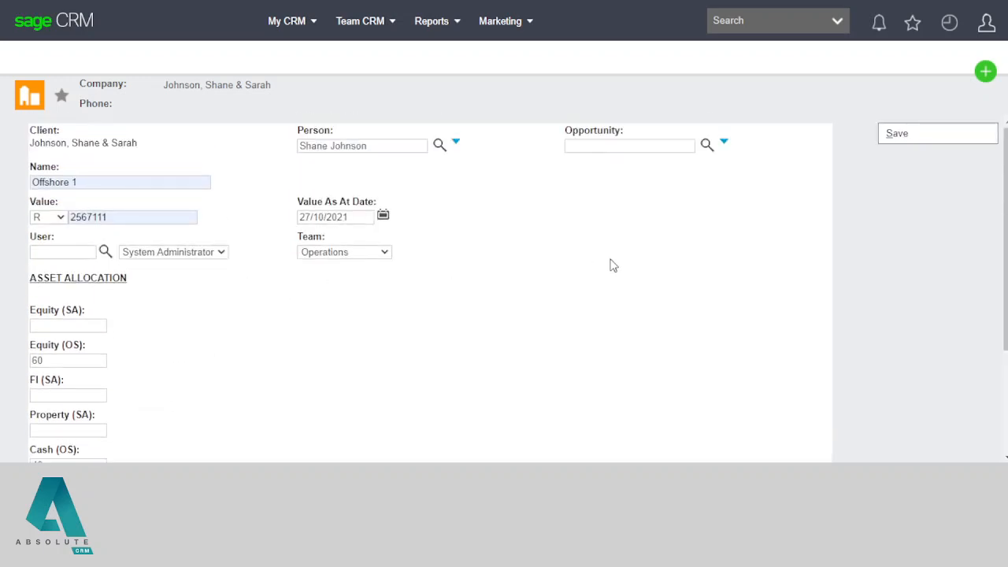
pyautogui.click(924, 135)
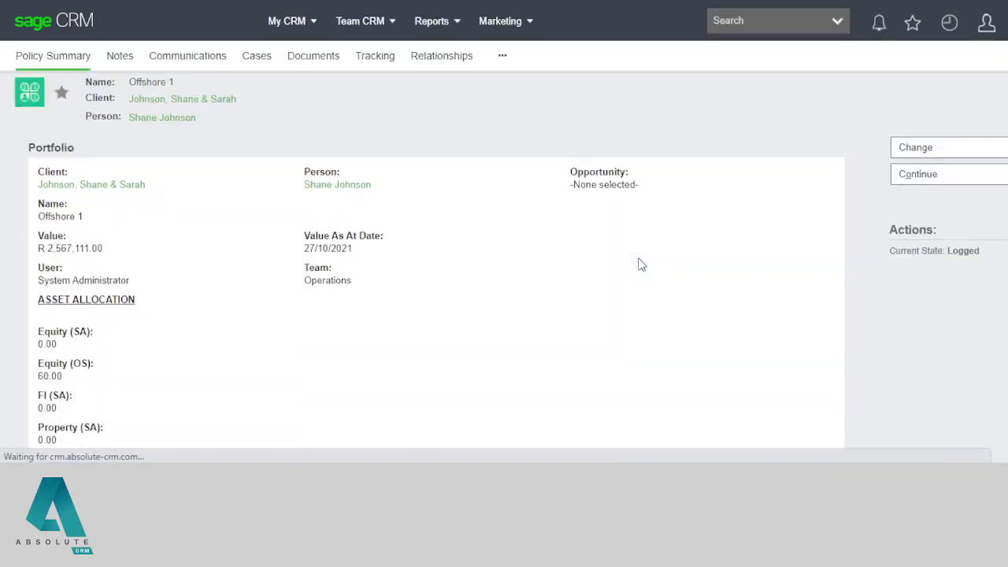
# Step: Return to the client record's Portfolio, now listing Offshore 1 at 68% and Centaur UT at 32%
pyautogui.click(163, 114)
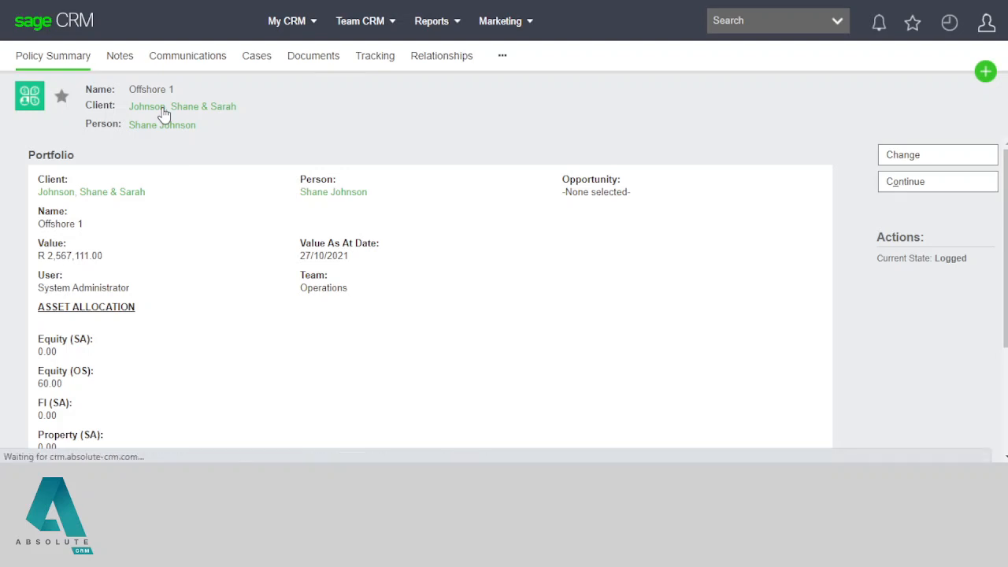
pyautogui.click(233, 60)
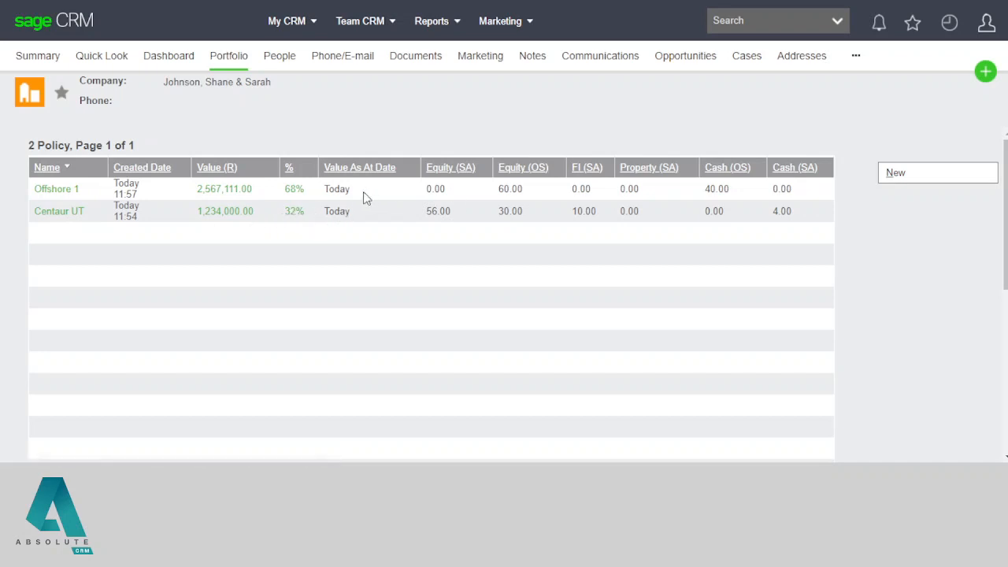
# Step: Compare the Offshore 1 and Centaur UT as-at dates, then bring up the Centaur allocation spreadsheet
pyautogui.doubleClick(338, 188)
pyautogui.doubleClick(337, 210)
pyautogui.doubleClick(340, 190)
pyautogui.click(506, 287)
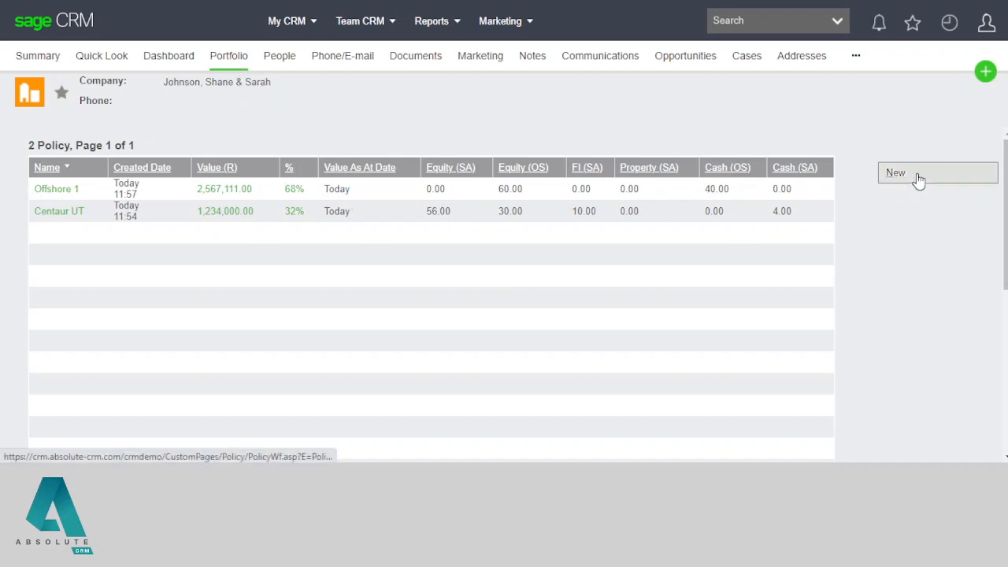
pyautogui.click(989, 81)
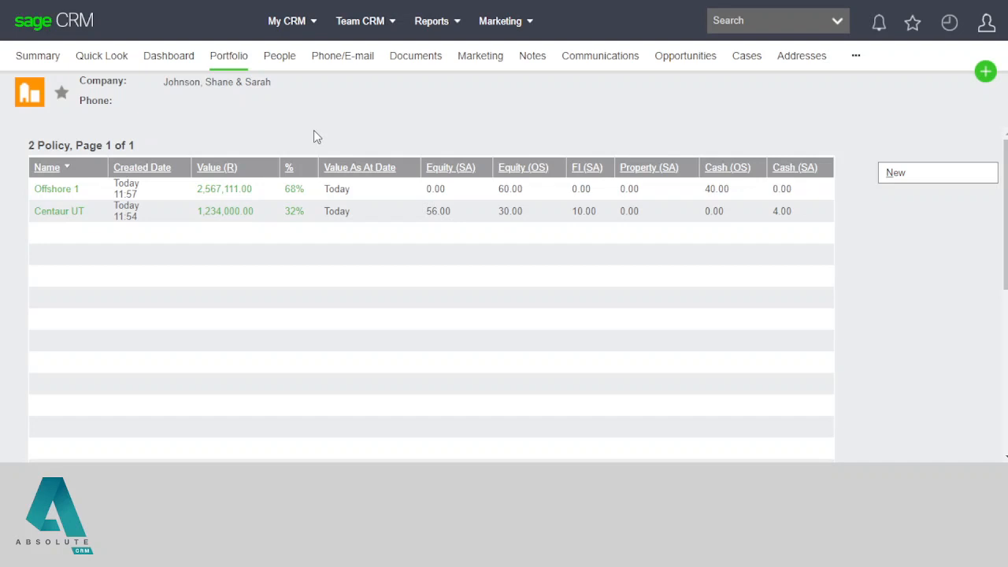
pyautogui.hotkey('alt', 'Tab')
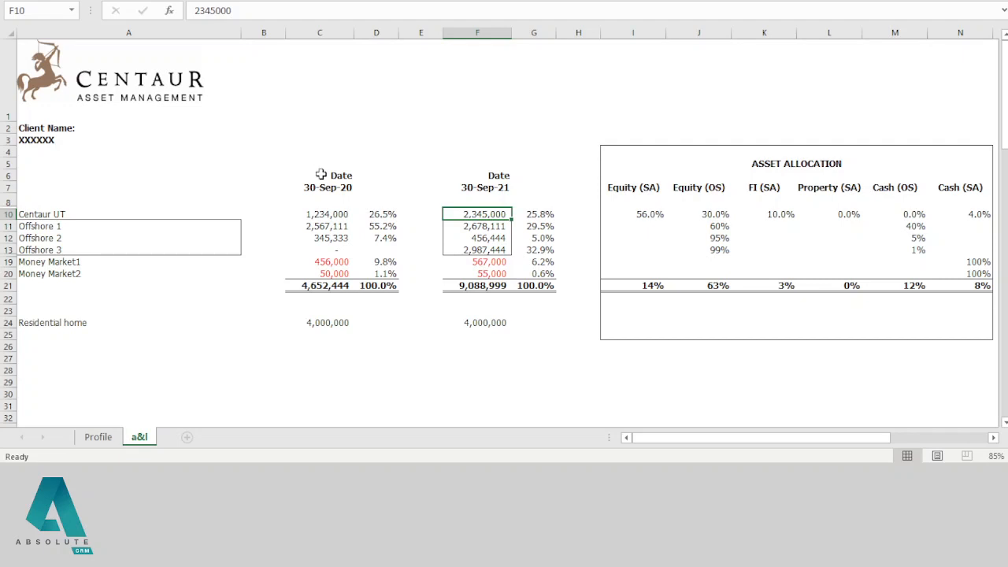
# Step: Highlight the 30-Sep-20 and 30-Sep-21 value blocks, review the projections, then return to Sage CRM
pyautogui.moveTo(321, 171); pyautogui.dragTo(547, 286)
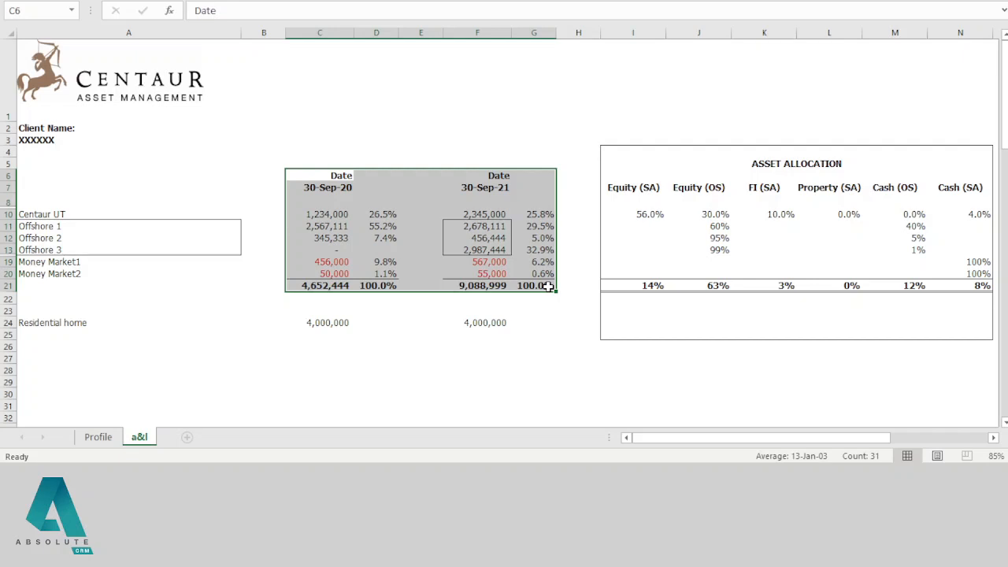
pyautogui.click(394, 211)
pyautogui.moveTo(324, 177); pyautogui.dragTo(391, 289)
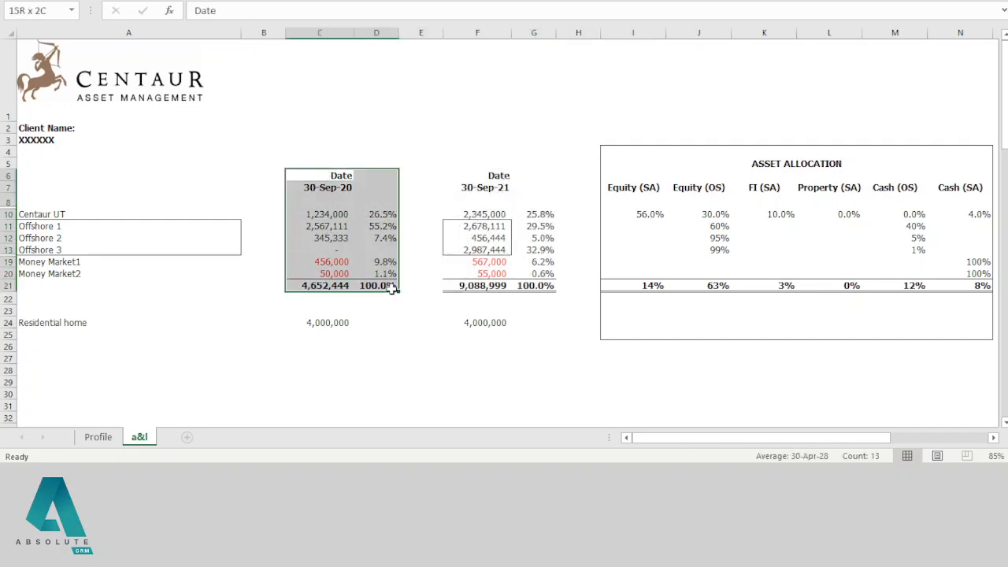
pyautogui.moveTo(466, 176); pyautogui.dragTo(542, 306)
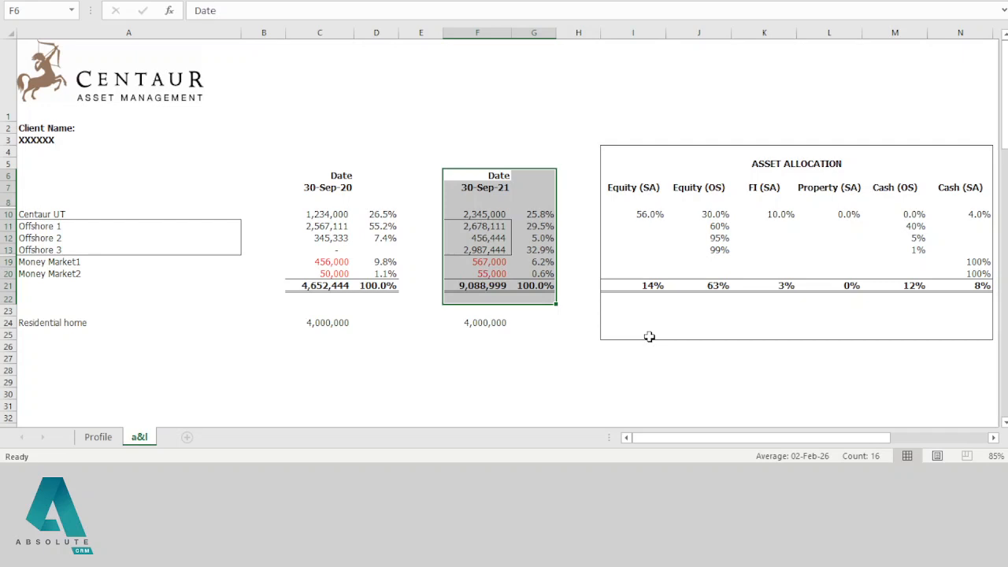
pyautogui.moveTo(656, 439); pyautogui.dragTo(723, 422)
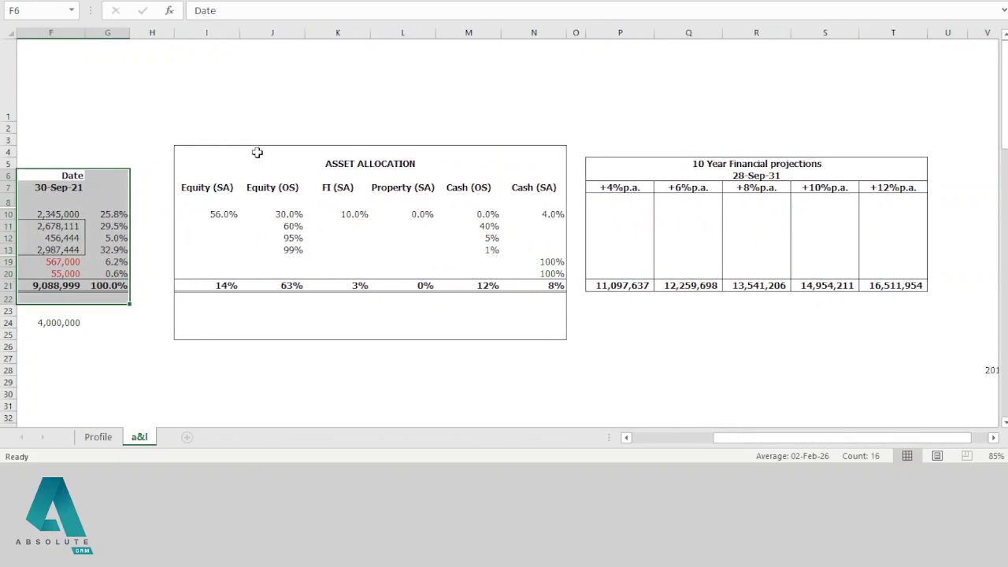
pyautogui.moveTo(790, 438); pyautogui.dragTo(696, 439)
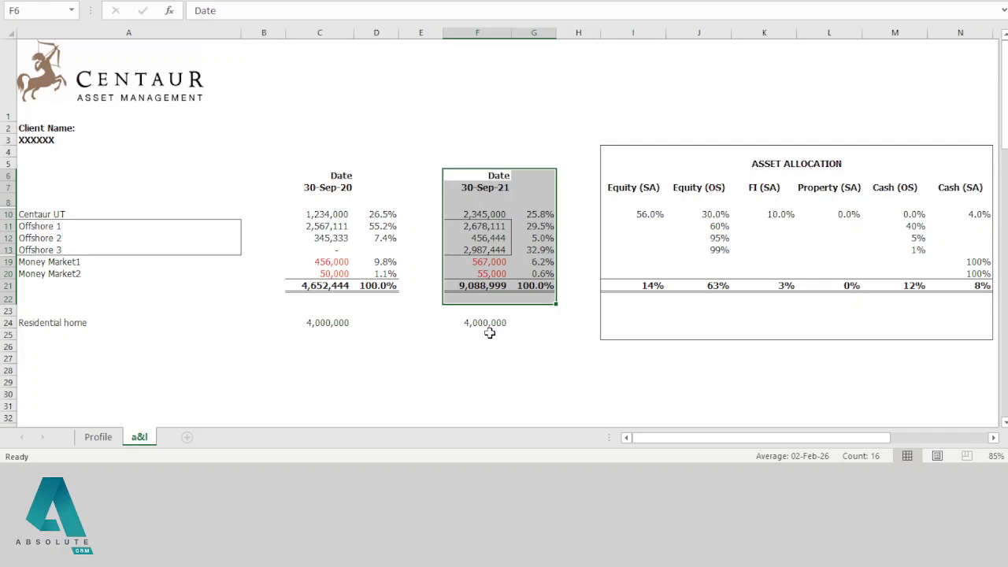
pyautogui.hotkey('alt', 'Tab')
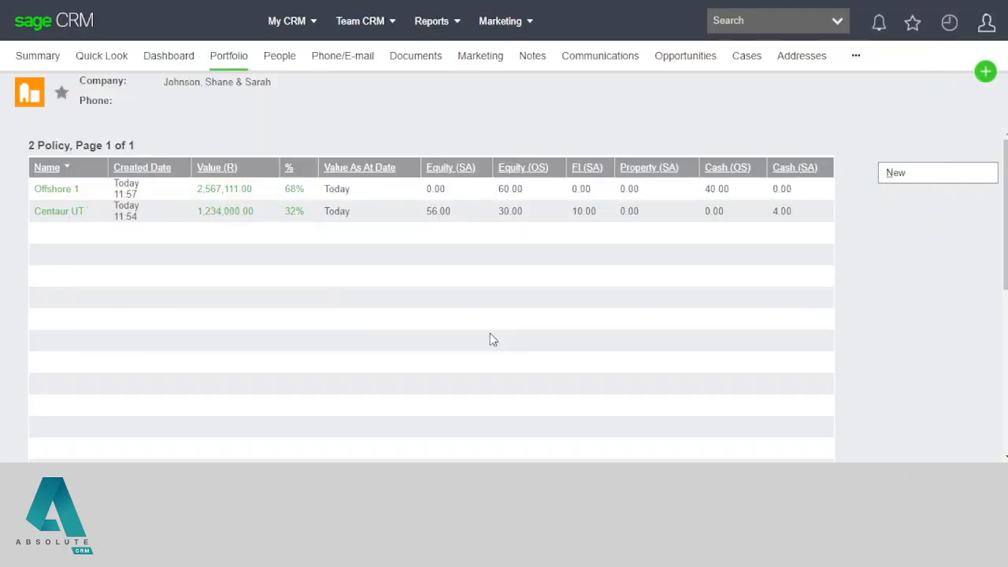